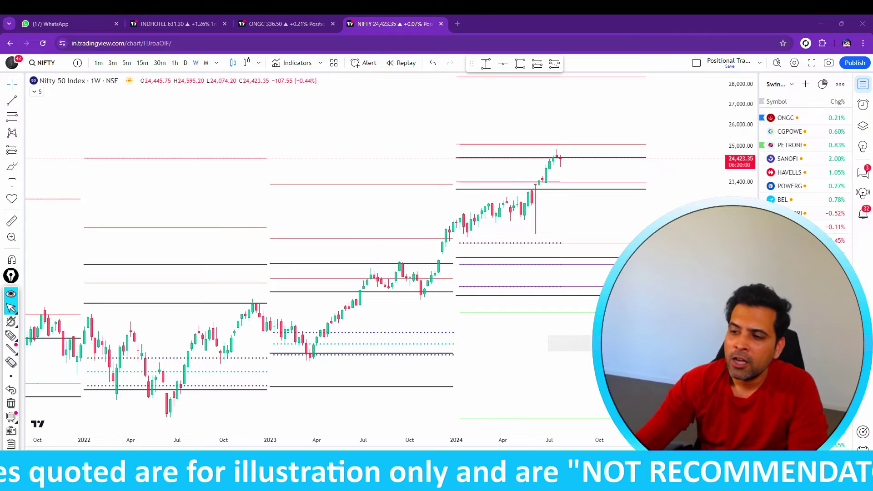
Switch the Nifty 50 chart to the monthly timeframe
click(205, 63)
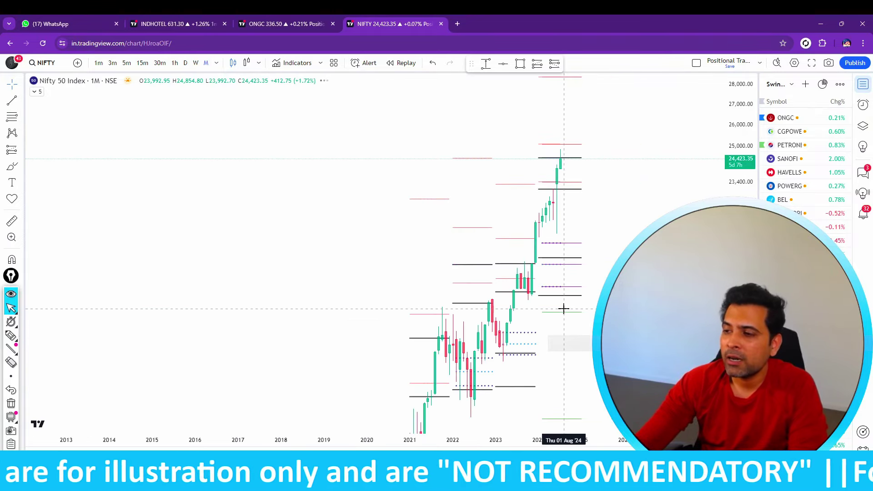
scroll(564, 309, up, 5)
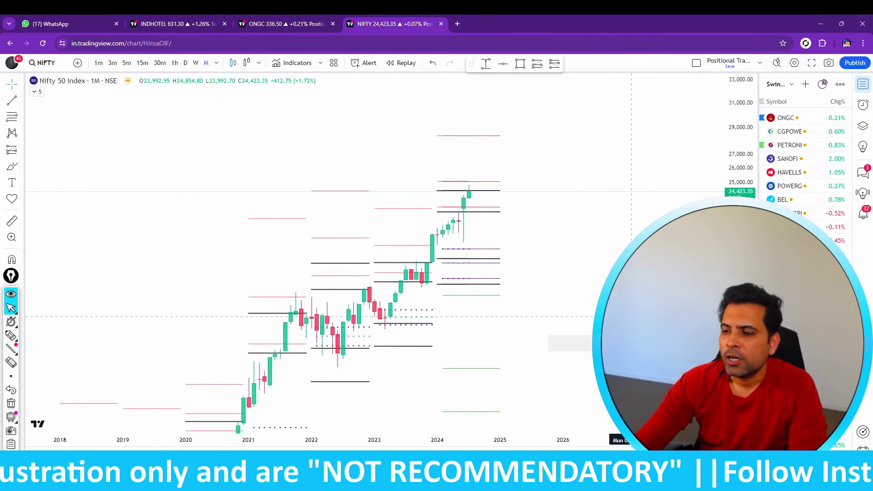
drag(631, 316, 590, 307)
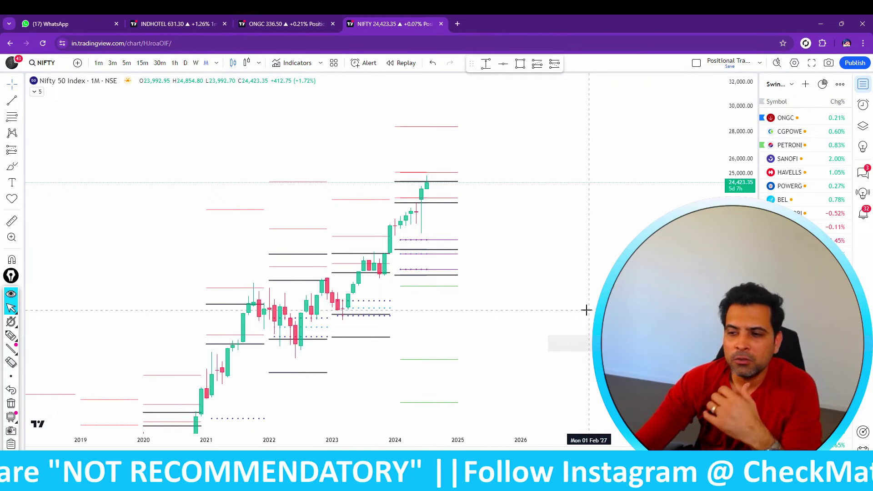
scroll(586, 310, up, 1)
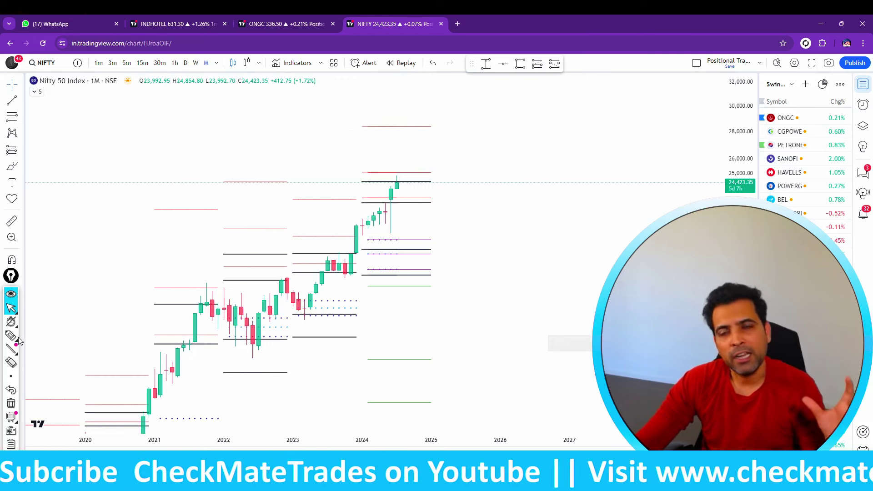
Circle the NIFTY symbol and the monthly timeframe in pen, and clear the annotations
mouse_move(19, 340)
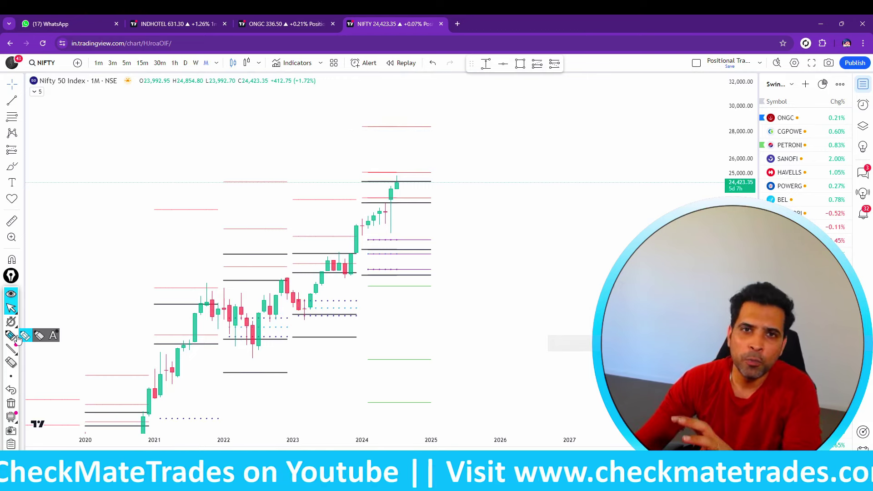
click(18, 338)
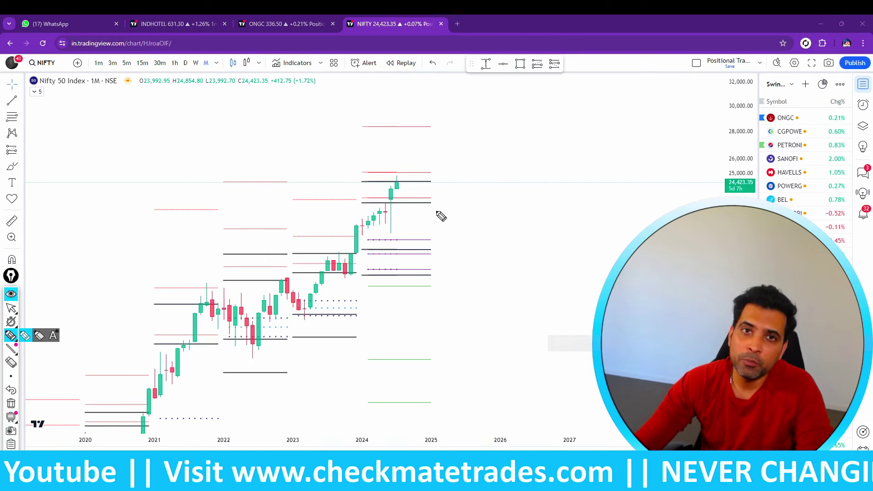
mouse_move(57, 44)
mouse_down()
mouse_move(31, 59)
mouse_move(78, 87)
mouse_move(58, 43)
mouse_up()
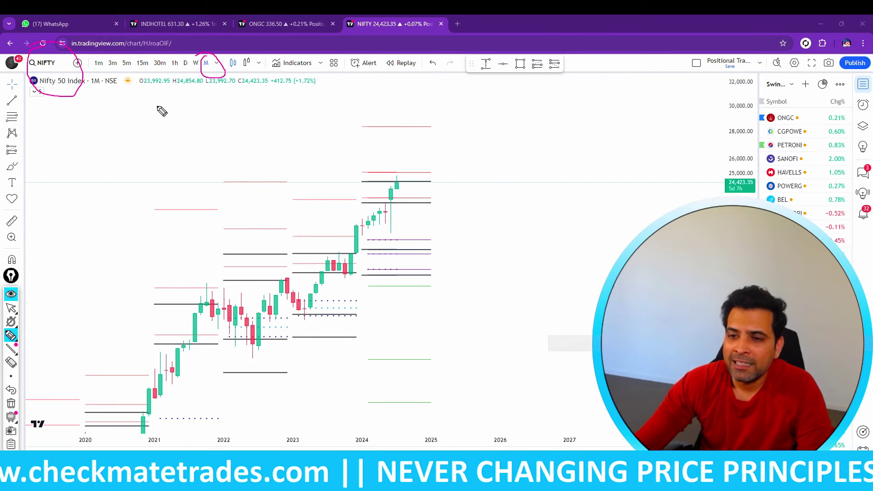
click(11, 405)
click(11, 308)
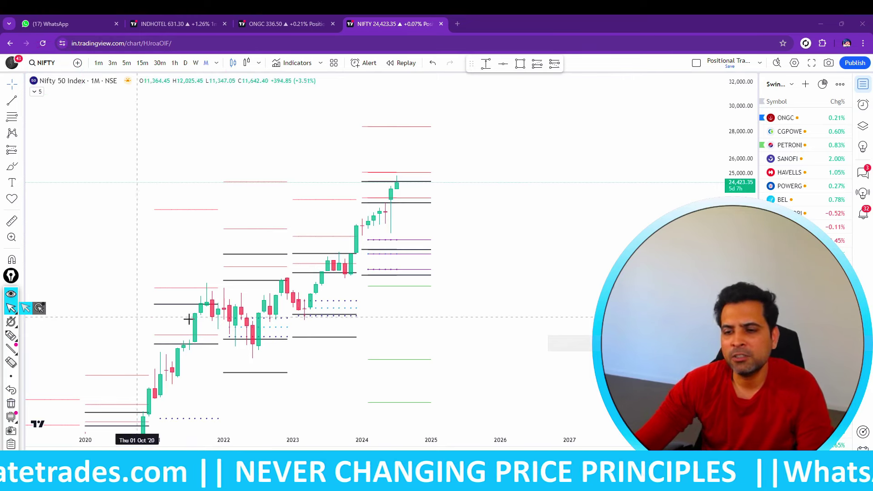
Label the top black 2024 level H4 in pen and draw an arrow from the late-2023 candles up to the latest candle
drag(346, 313, 564, 320)
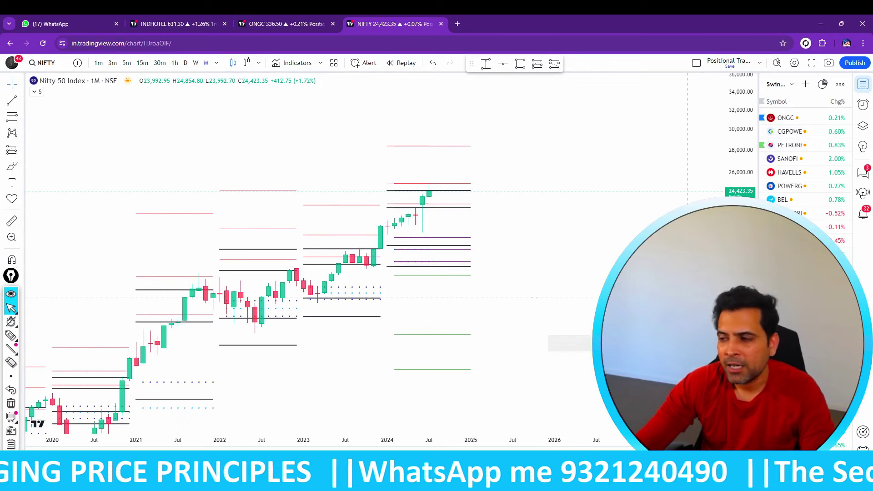
drag(741, 282, 741, 264)
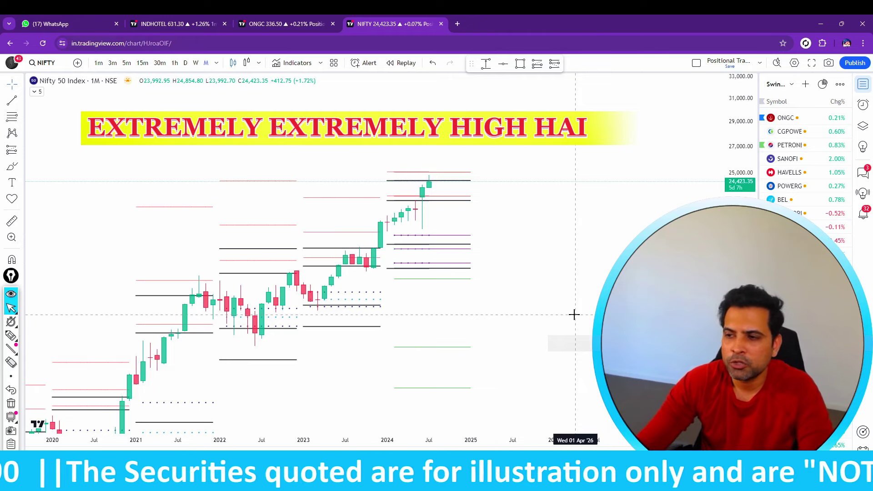
click(11, 335)
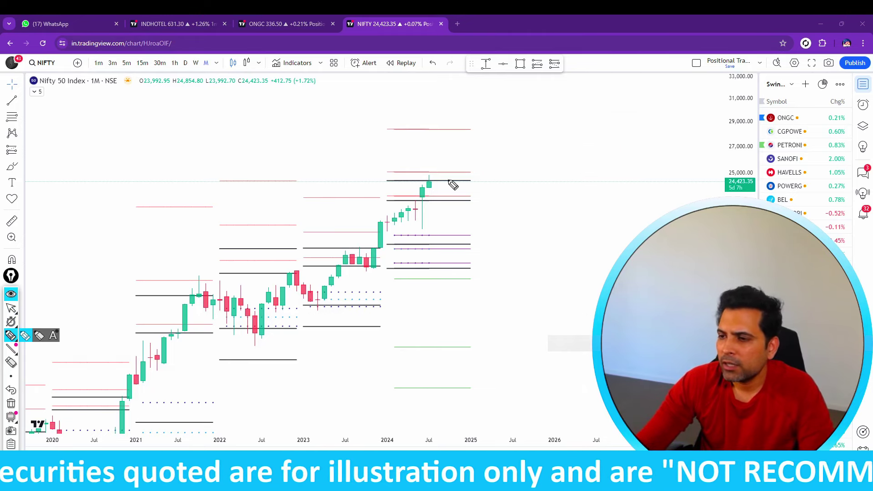
mouse_move(455, 181)
mouse_down()
mouse_move(488, 178)
mouse_move(502, 188)
mouse_up()
drag(443, 200, 469, 201)
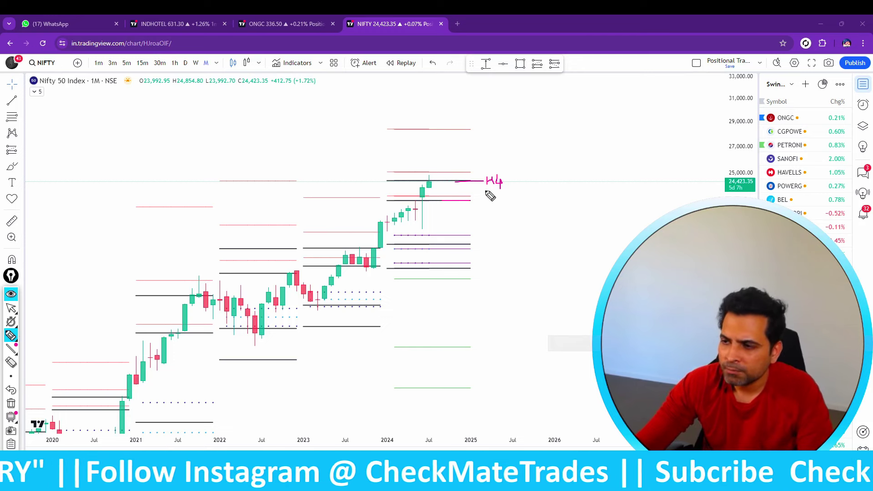
mouse_move(400, 247)
mouse_down()
mouse_move(371, 264)
mouse_move(380, 234)
mouse_move(432, 175)
mouse_move(425, 209)
mouse_up()
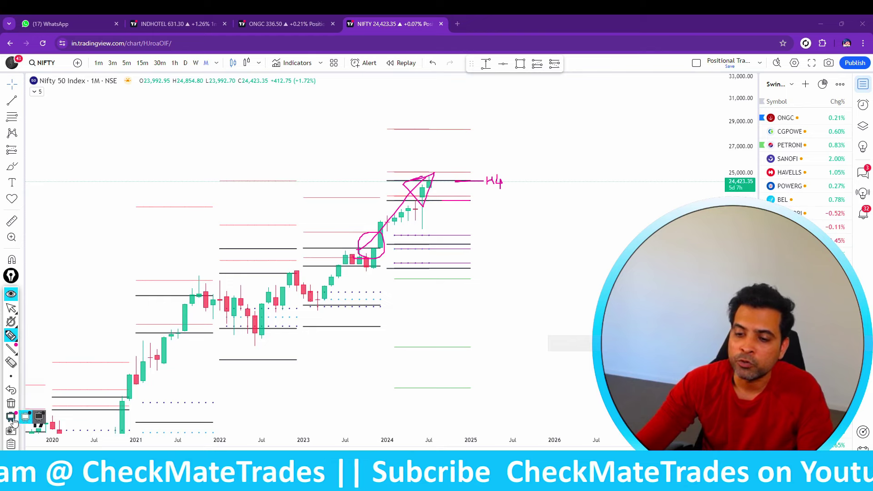
Trace the two upper black 2024 levels in pen and label them H4 and H3
mouse_move(385, 181)
mouse_down()
mouse_move(495, 175)
mouse_move(505, 193)
mouse_up()
drag(379, 201, 477, 199)
mouse_move(492, 197)
mouse_down()
mouse_move(508, 210)
mouse_move(496, 219)
mouse_up()
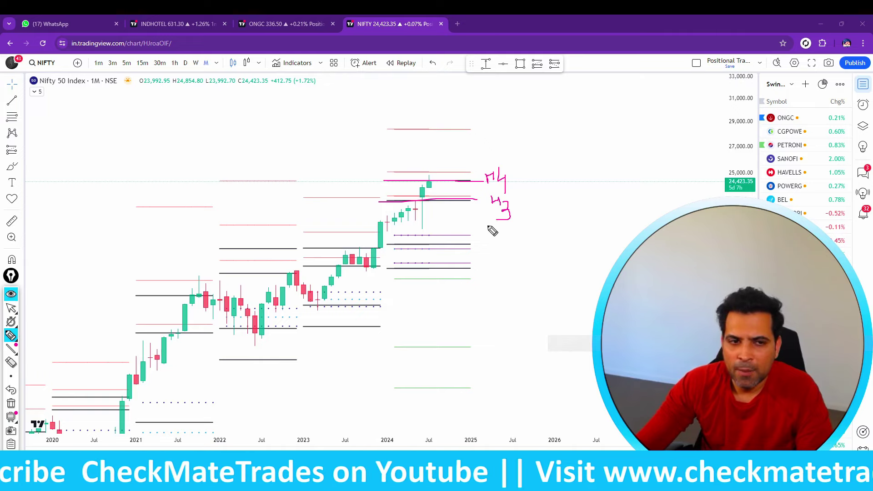
Trace the two lower black 2024 levels, label them L3 and L4, circle the zone between them, and clear all pen marks
drag(385, 245, 480, 244)
drag(485, 232, 490, 251)
drag(492, 245, 493, 258)
drag(403, 270, 489, 278)
drag(494, 271, 501, 296)
mouse_move(456, 240)
mouse_down()
mouse_move(459, 268)
mouse_move(448, 251)
mouse_move(444, 256)
mouse_move(457, 234)
mouse_up()
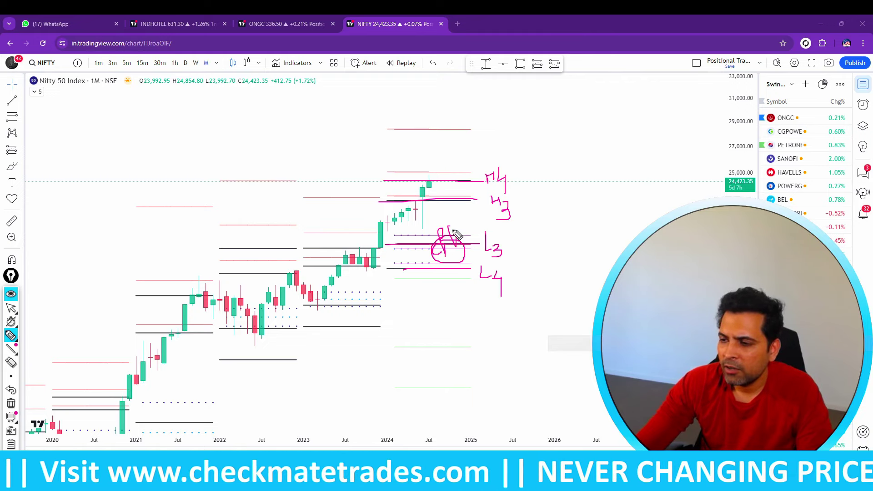
click(11, 403)
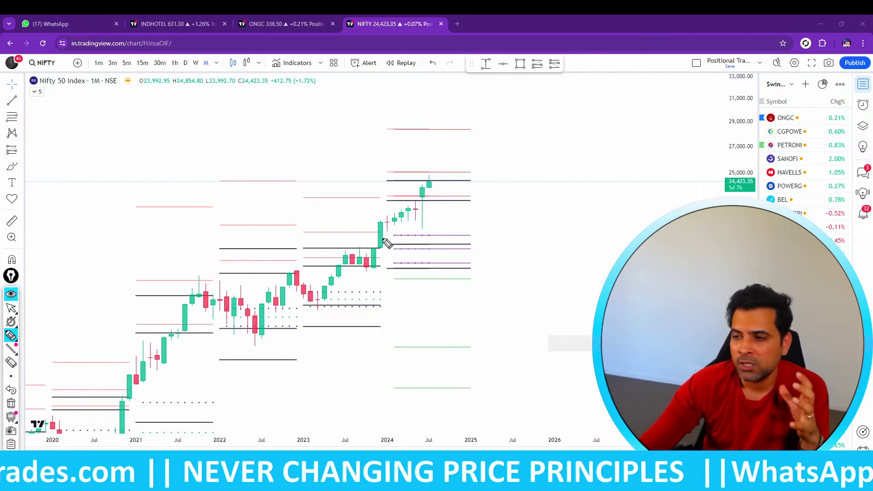
Mark the top black 2024 level and circle the latest monthly candle in pen, and clear the marks
mouse_move(387, 236)
mouse_down()
mouse_move(389, 257)
mouse_move(405, 264)
mouse_move(473, 264)
mouse_move(477, 238)
mouse_move(387, 236)
mouse_up()
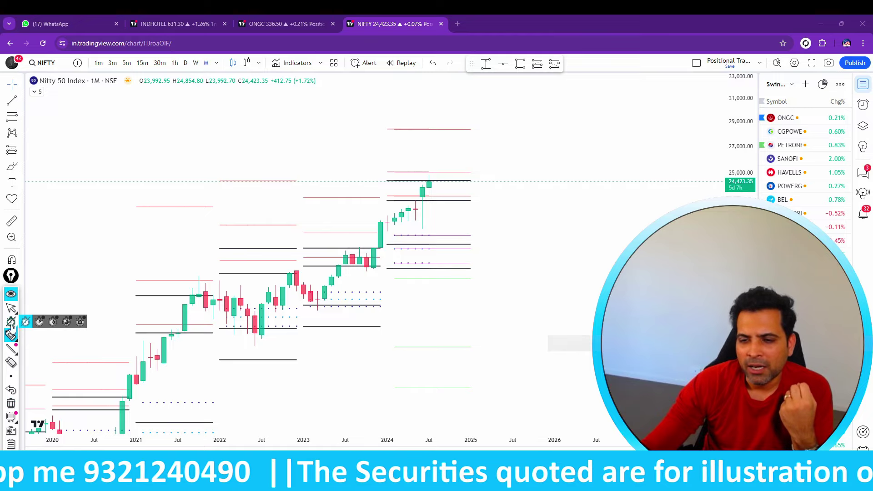
click(10, 309)
click(9, 309)
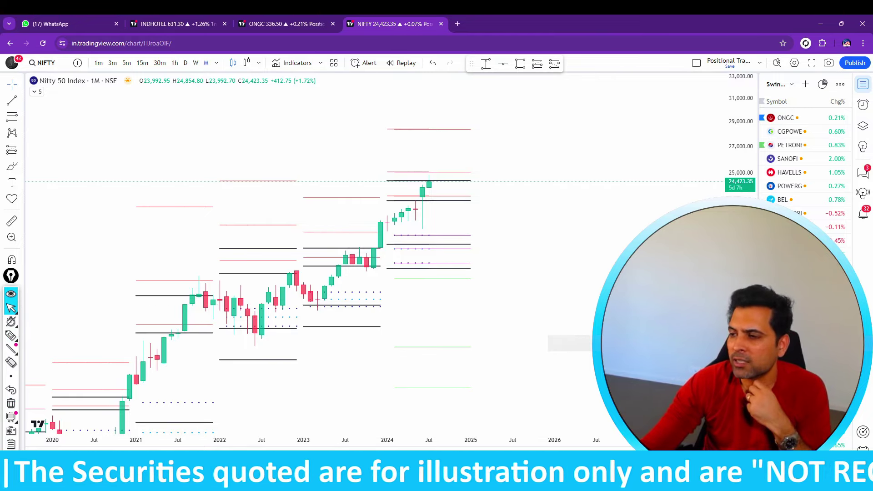
drag(624, 338, 621, 363)
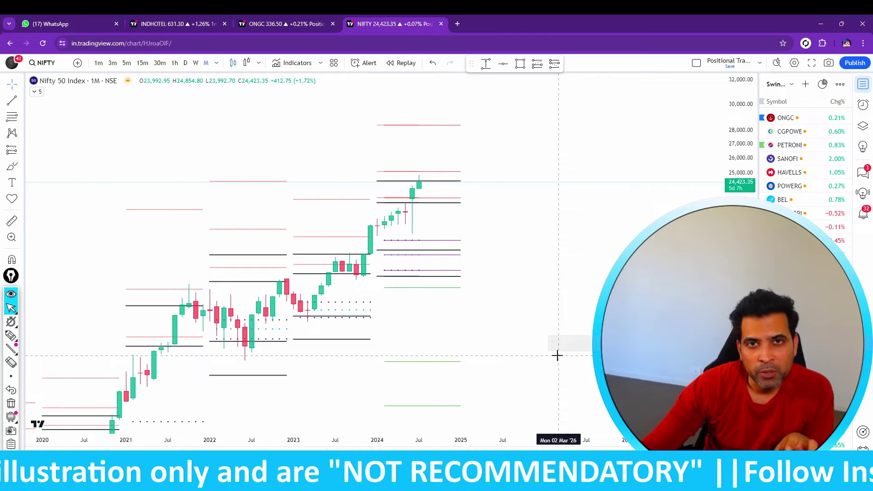
mouse_move(9, 344)
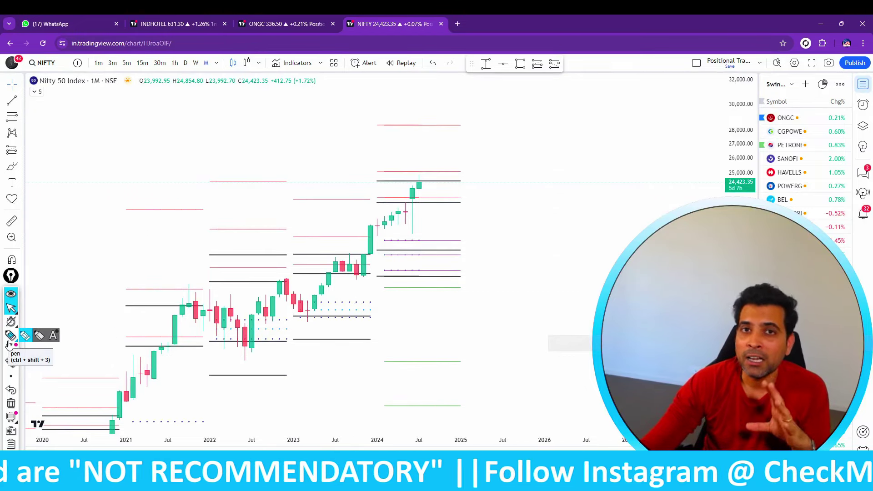
click(10, 339)
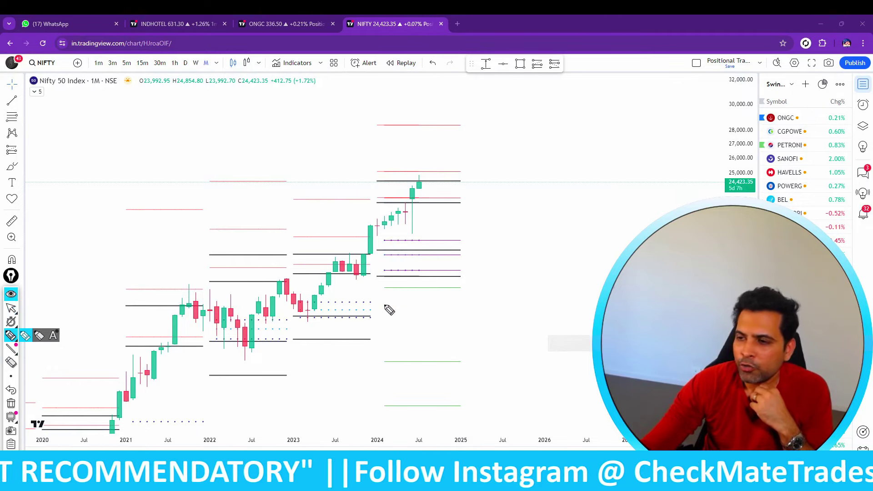
mouse_move(425, 178)
mouse_down()
mouse_move(409, 189)
mouse_move(425, 182)
mouse_move(417, 190)
mouse_up()
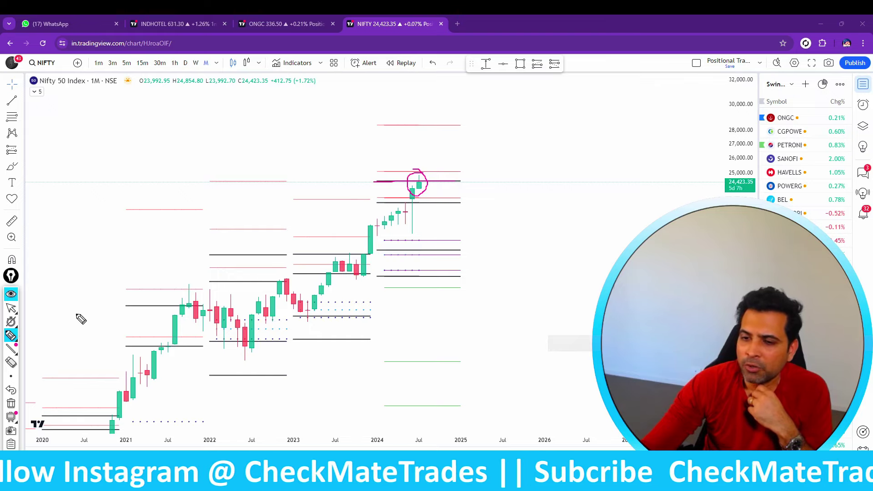
click(11, 308)
Draw a pen arrow from the boxed purple 2024 levels to the dotted 2023 levels, curve over the latest candle, and clear the marks
scroll(564, 309, up, 3)
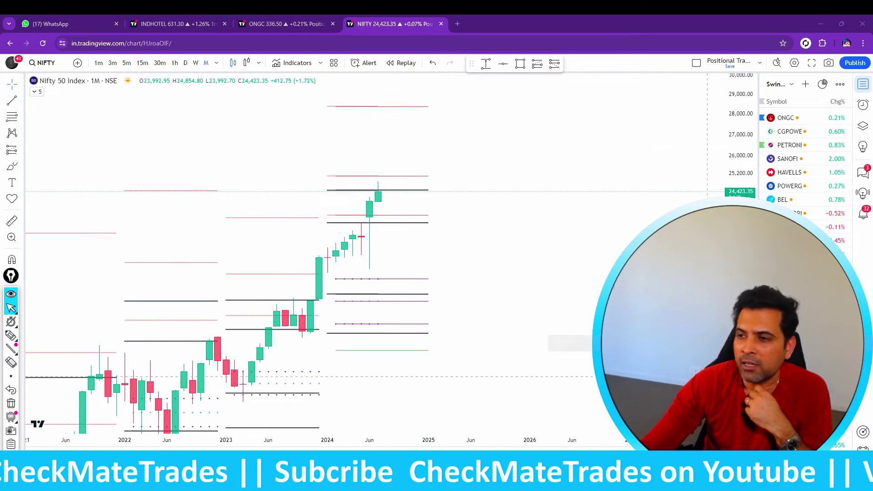
scroll(741, 318, up, 3)
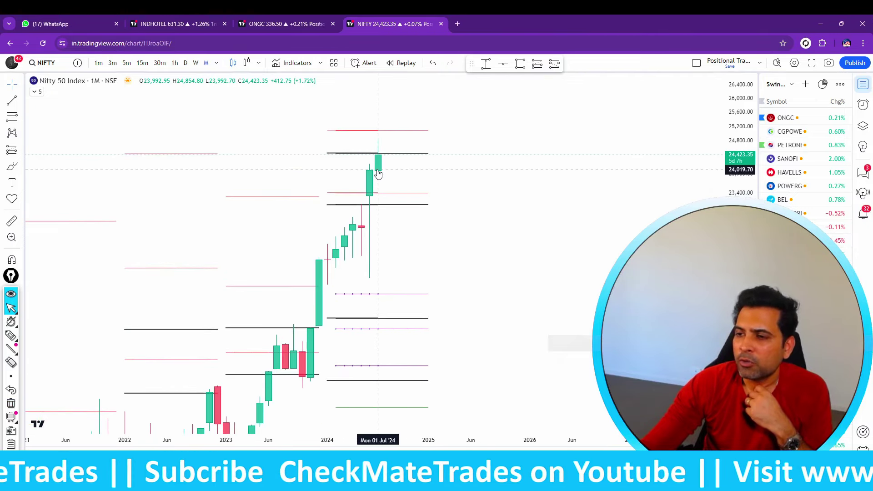
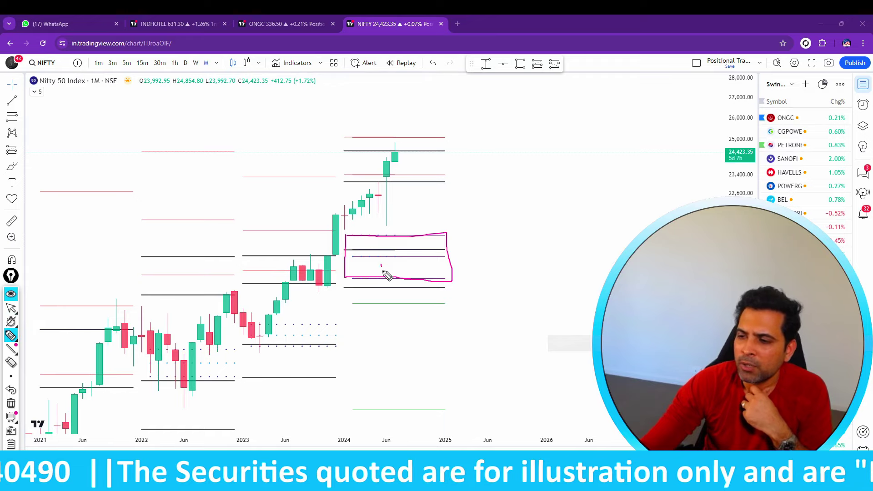
mouse_move(382, 266)
mouse_down()
mouse_move(341, 335)
mouse_move(351, 353)
mouse_move(351, 327)
mouse_up()
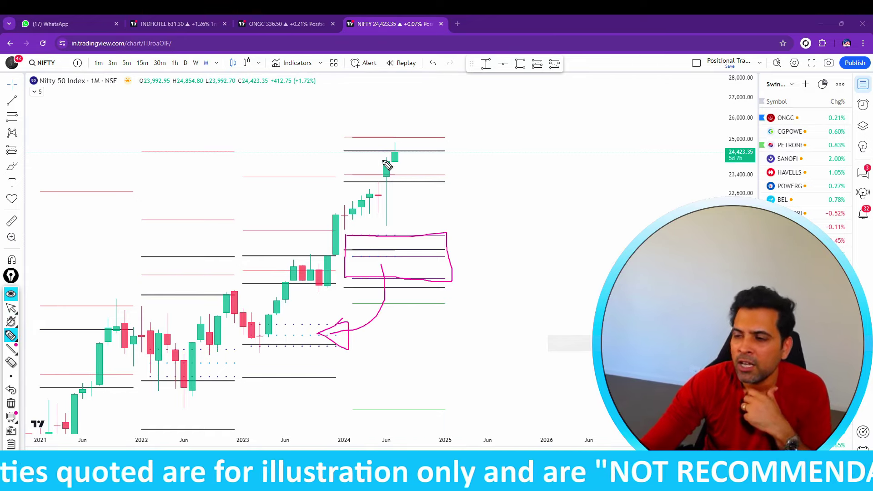
mouse_move(384, 167)
mouse_down()
mouse_move(396, 145)
mouse_move(410, 198)
mouse_up()
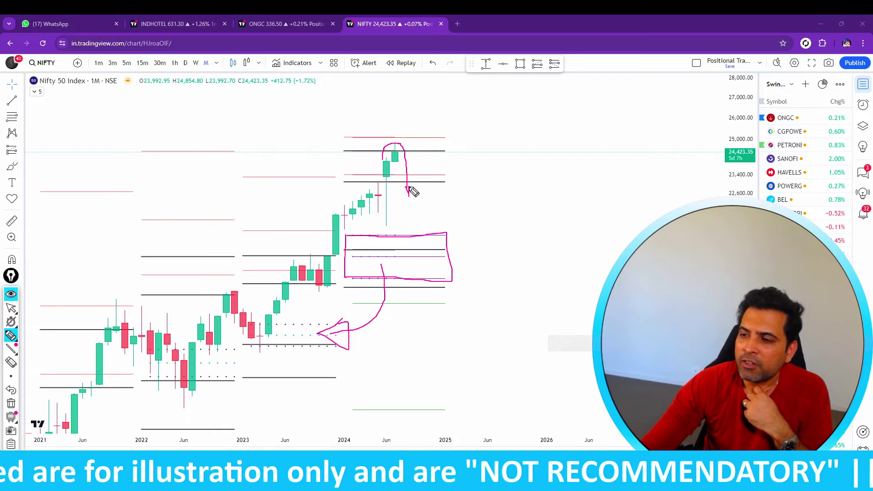
click(11, 404)
click(11, 308)
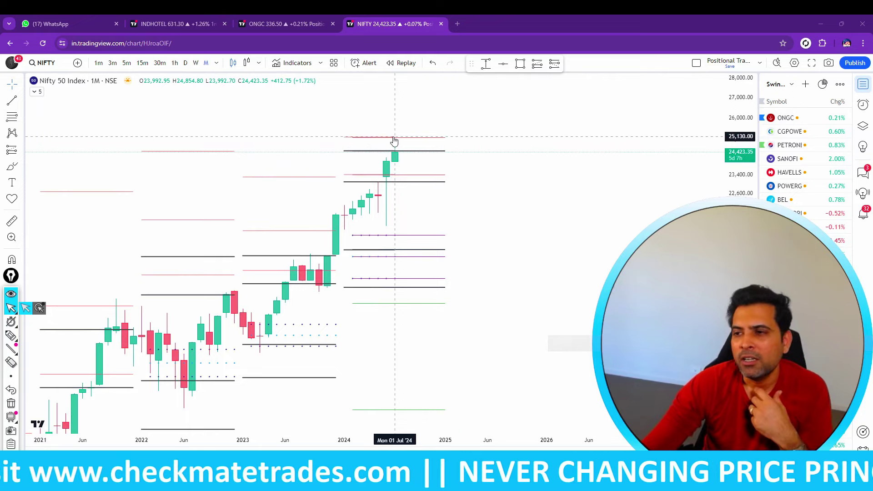
Draw a rectangle over the zone between the purple 2024 levels, from December 2023 to July 2025, and delete it
click(21, 150)
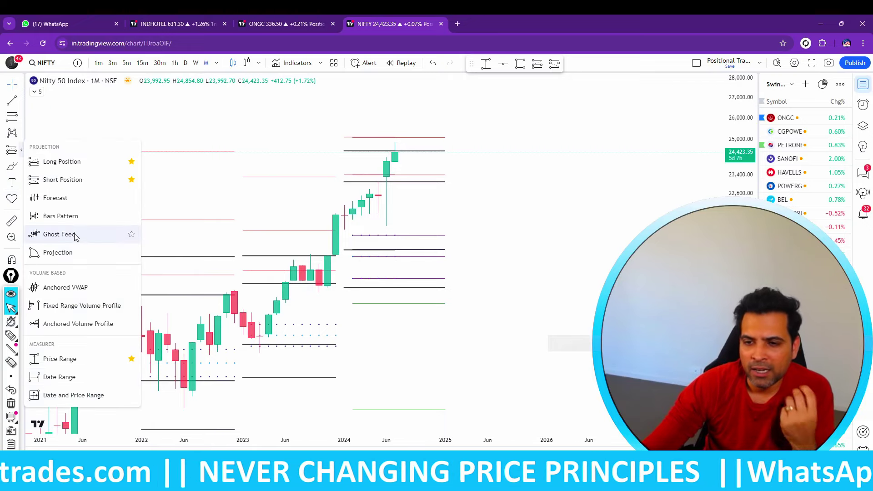
click(22, 165)
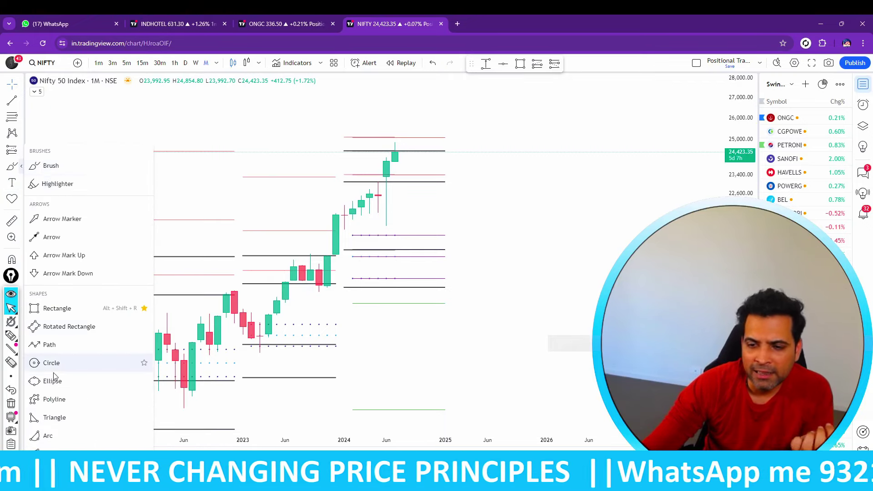
click(56, 306)
mouse_move(336, 236)
mouse_down()
mouse_move(477, 286)
mouse_move(496, 277)
mouse_up()
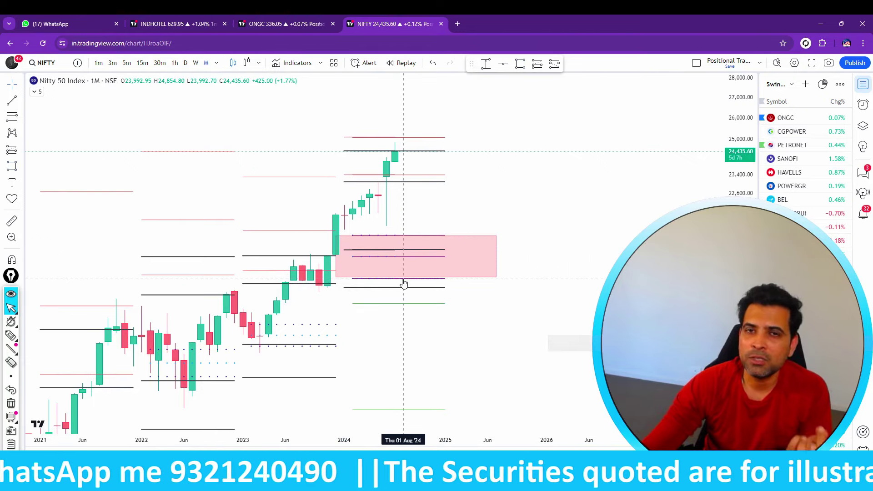
click(423, 268)
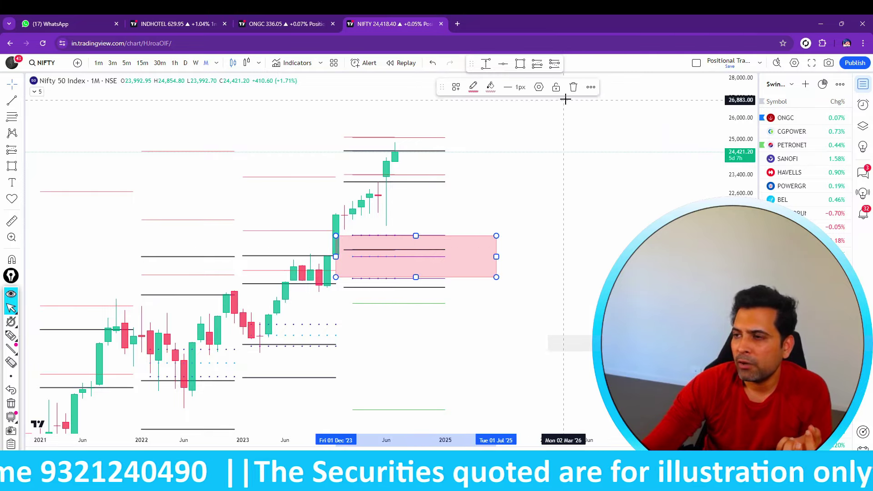
click(573, 86)
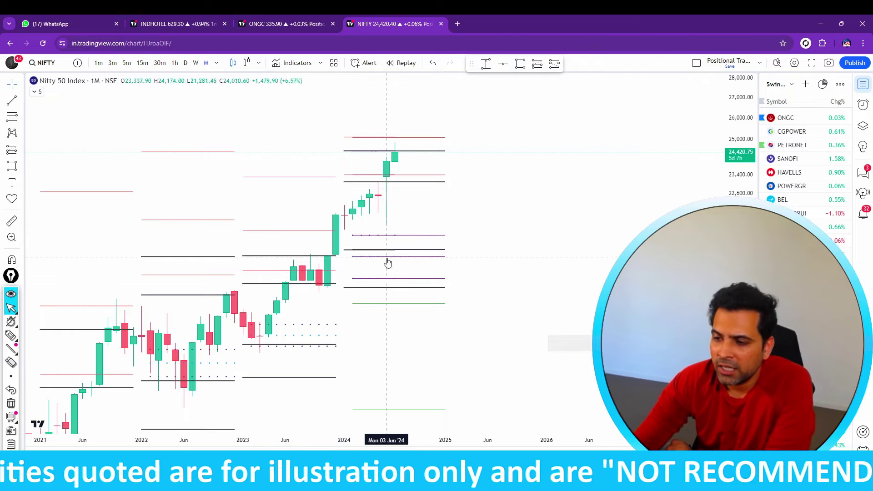
scroll(741, 273, down, 2)
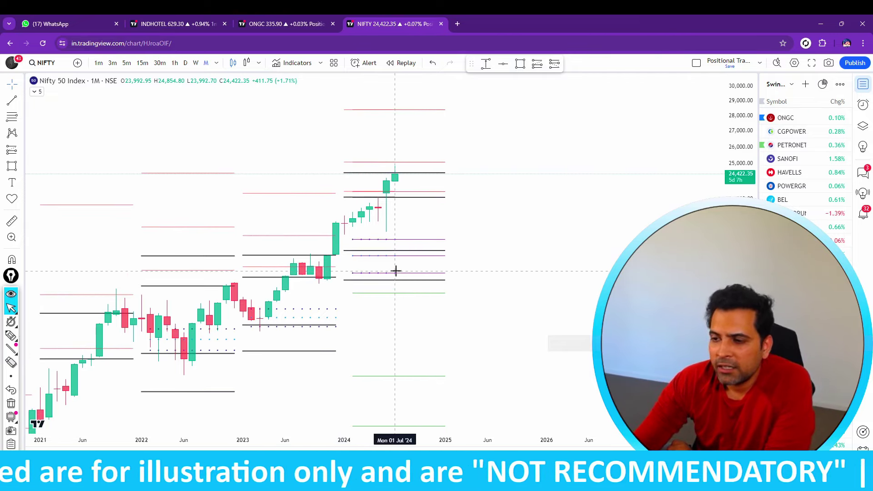
scroll(459, 271, left, 2)
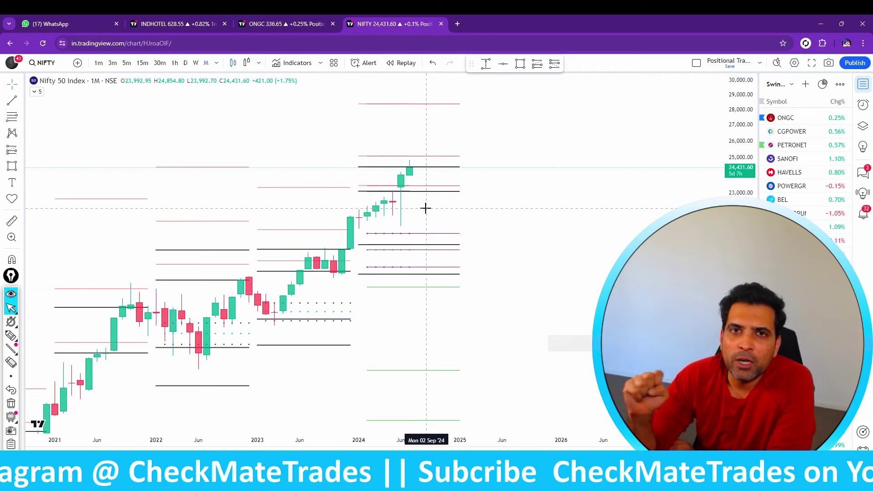
Box the purple and black 2024 levels below price in pen, and clear the marks
click(11, 336)
mouse_move(359, 230)
mouse_down()
mouse_move(377, 273)
mouse_move(488, 249)
mouse_move(412, 230)
mouse_move(365, 234)
mouse_up()
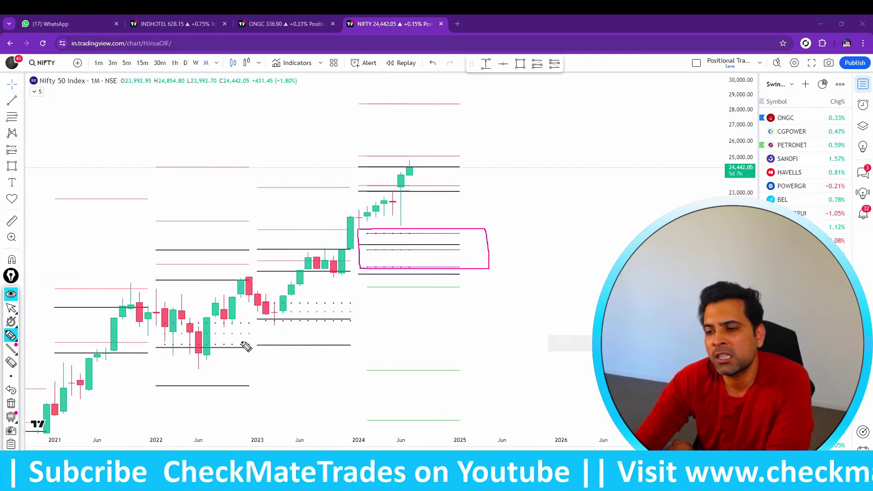
click(11, 308)
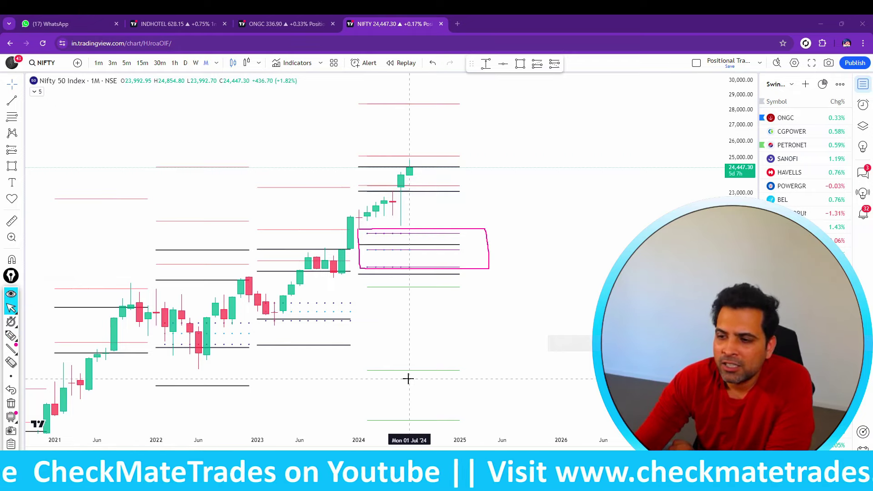
drag(407, 376, 448, 341)
click(11, 404)
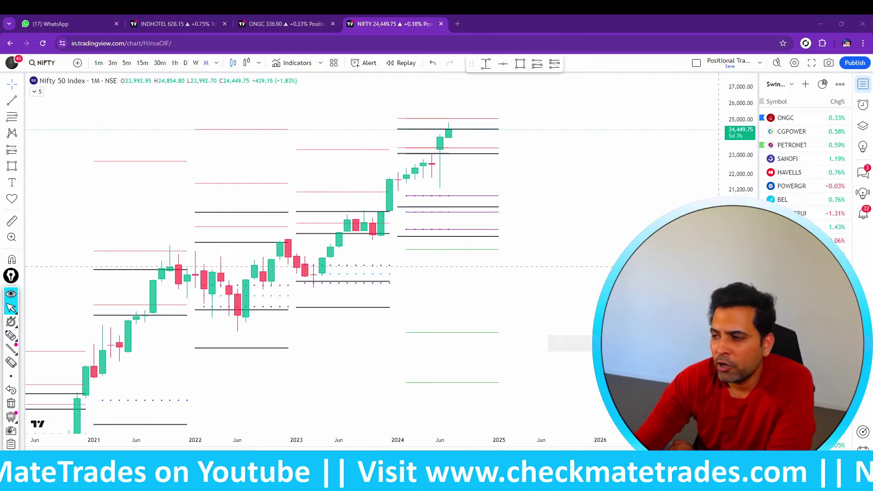
Circle the purple 2024 zone and the candle lows at the dotted 2023 and 2022 levels in pen
mouse_move(354, 300)
mouse_down()
mouse_move(359, 326)
mouse_move(432, 326)
mouse_up()
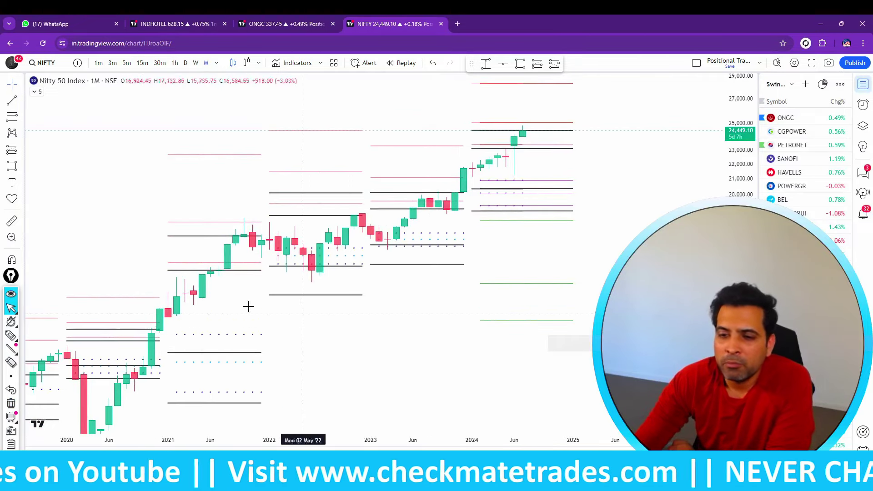
click(11, 335)
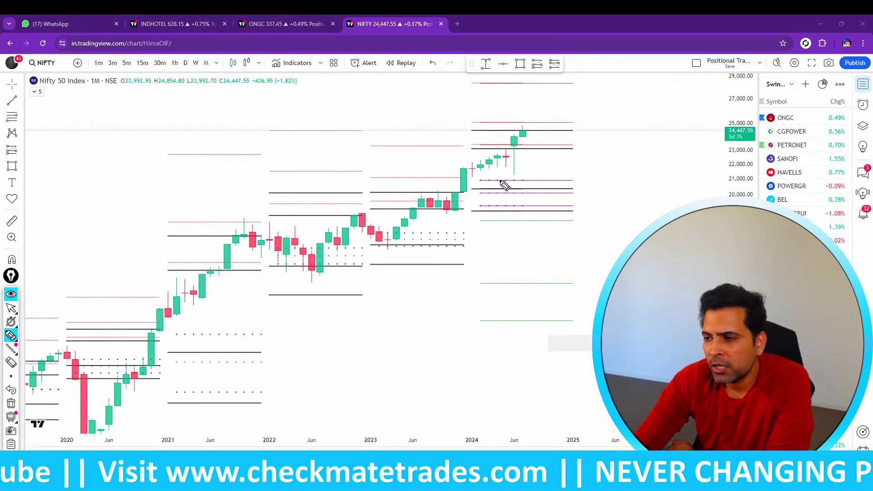
mouse_move(503, 181)
mouse_down()
mouse_move(513, 216)
mouse_move(504, 186)
mouse_move(491, 199)
mouse_up()
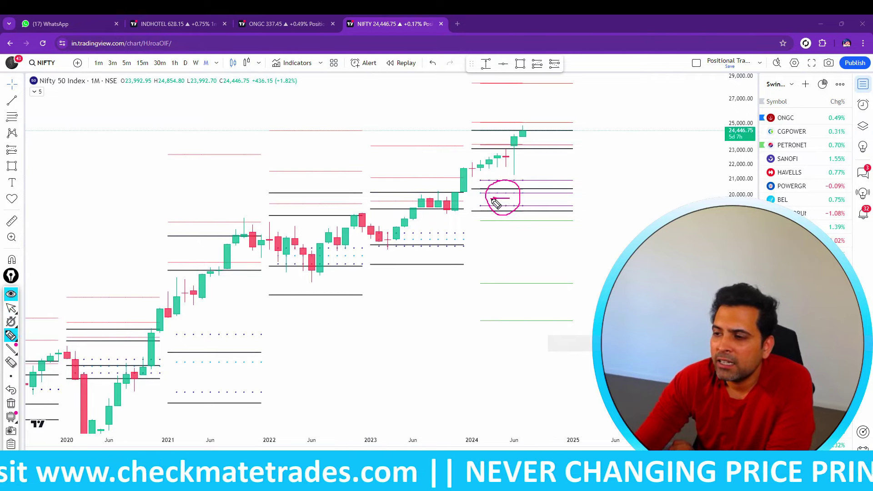
mouse_move(387, 232)
mouse_down()
mouse_move(387, 250)
mouse_move(395, 237)
mouse_up()
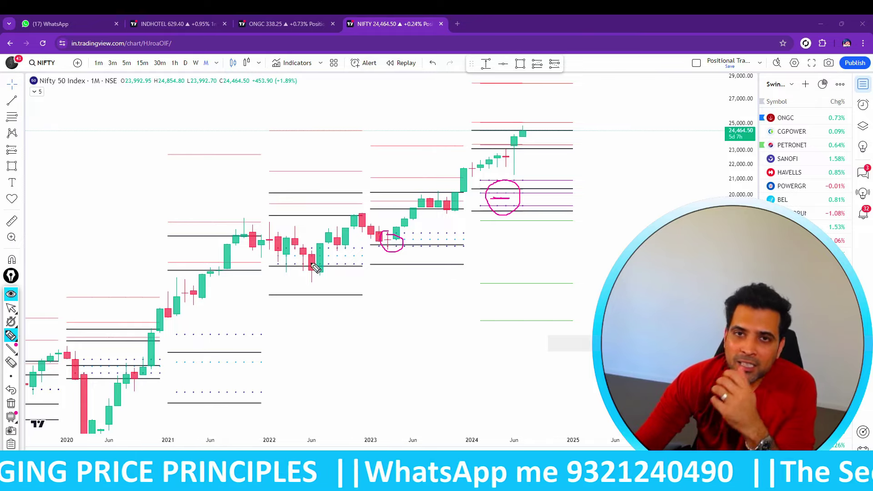
mouse_move(311, 263)
mouse_down()
mouse_move(327, 248)
mouse_move(334, 273)
mouse_move(308, 249)
mouse_up()
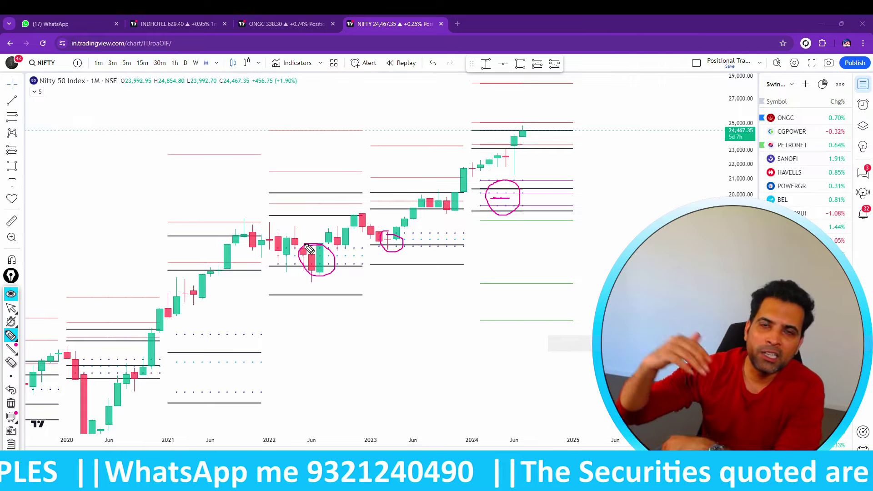
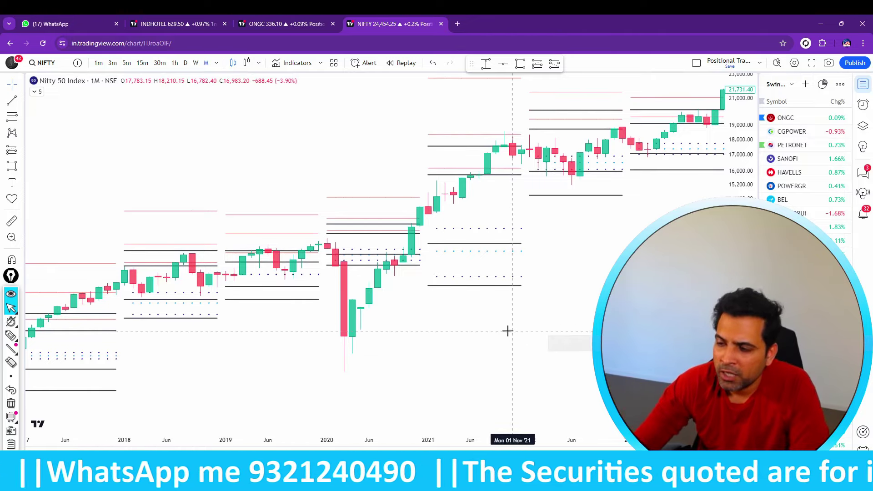
Outline the zone of dotted and black 2021 levels below the candles twice in pen, and clear the marks
drag(433, 317, 295, 364)
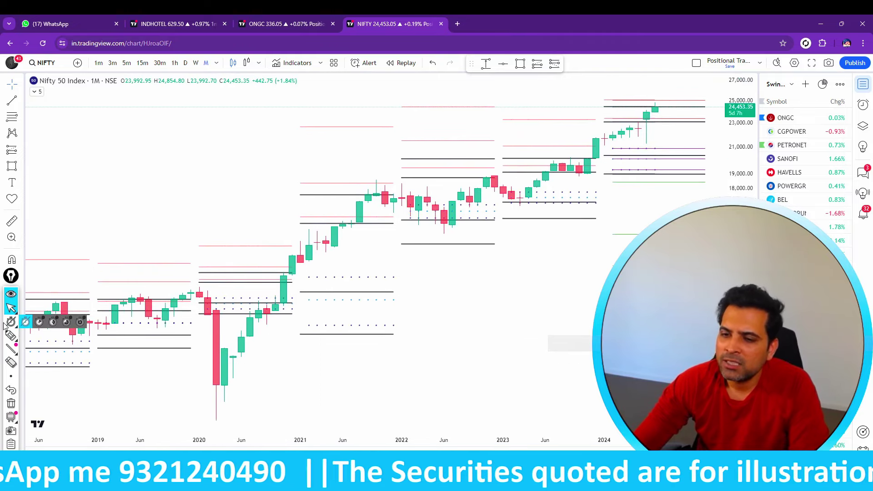
click(11, 336)
mouse_move(301, 277)
mouse_down()
mouse_move(302, 336)
mouse_move(413, 300)
mouse_move(310, 277)
mouse_up()
click(10, 308)
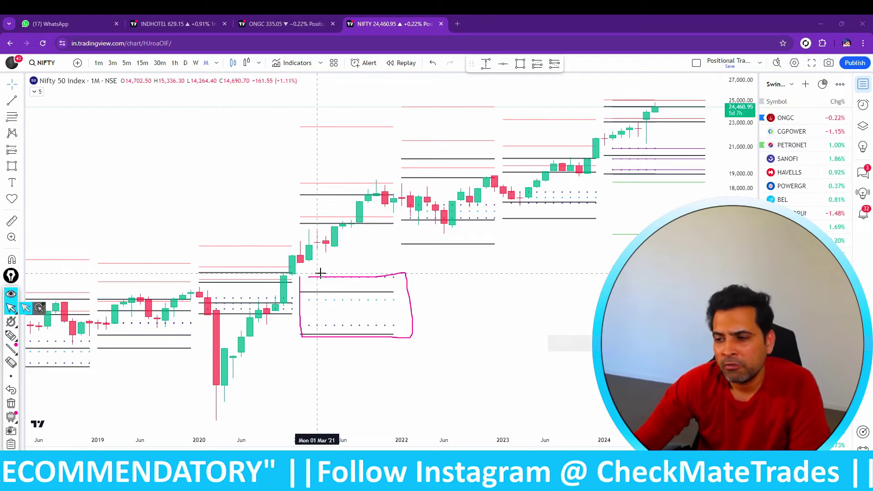
key(alt+b)
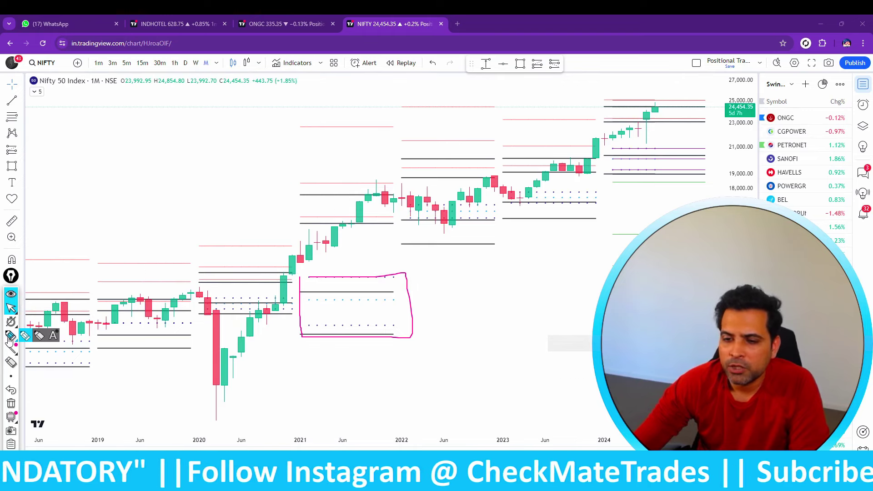
mouse_move(301, 276)
mouse_down()
mouse_move(402, 279)
mouse_move(366, 333)
mouse_move(302, 310)
mouse_move(300, 277)
mouse_up()
click(11, 308)
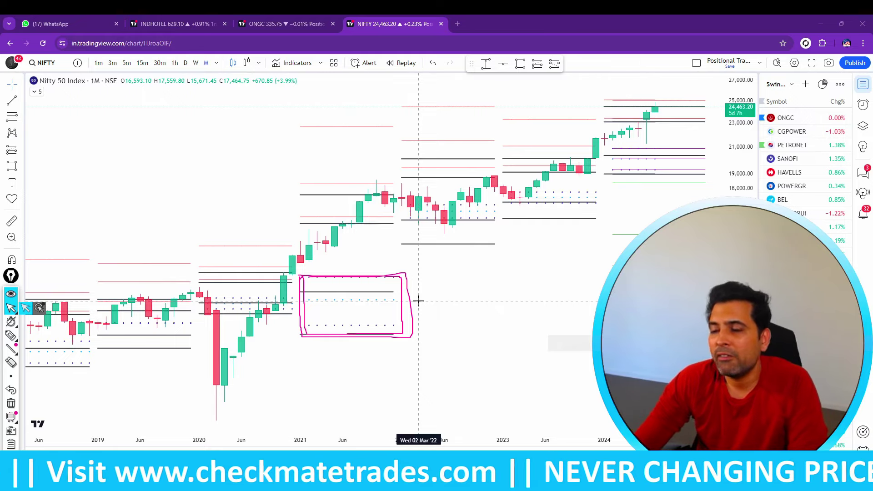
scroll(414, 362, left, 5)
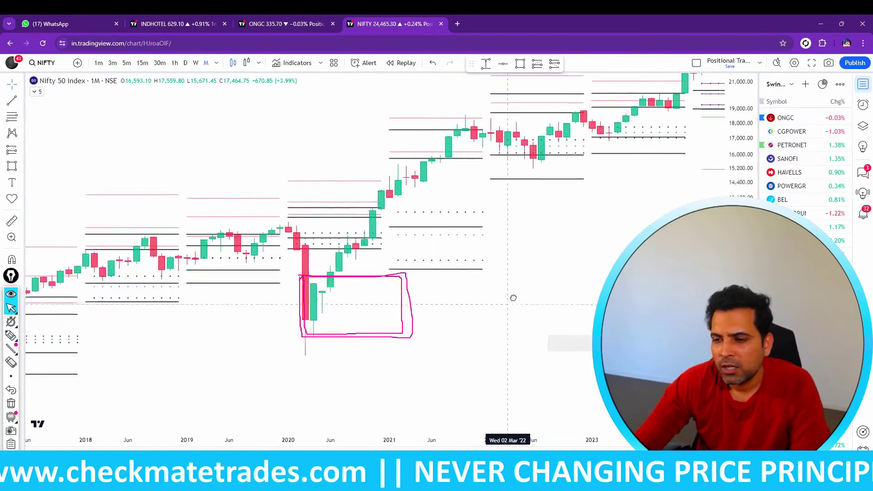
click(11, 335)
click(11, 403)
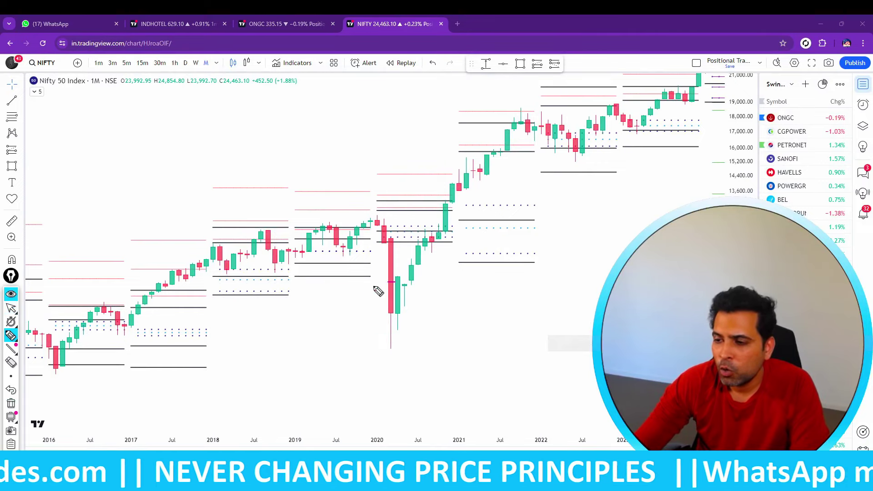
Circle the lower part of the March and April 2020 candles in pen, and undo the circle
drag(375, 289, 385, 281)
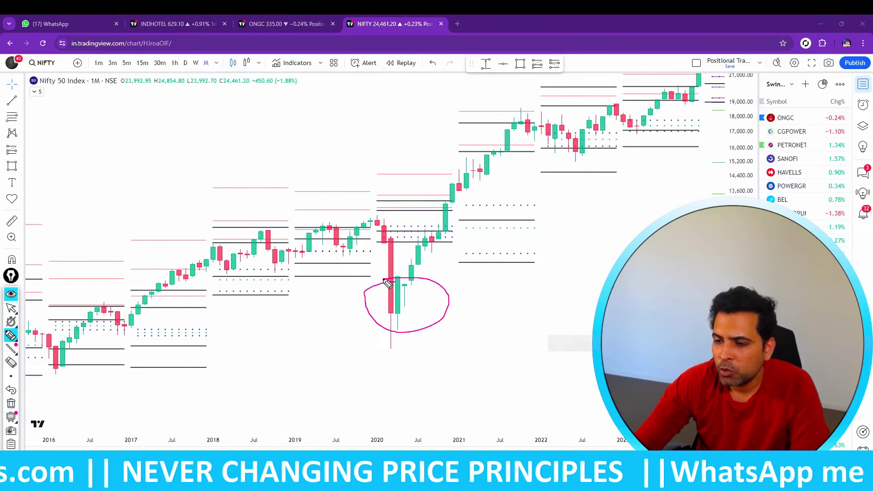
click(11, 308)
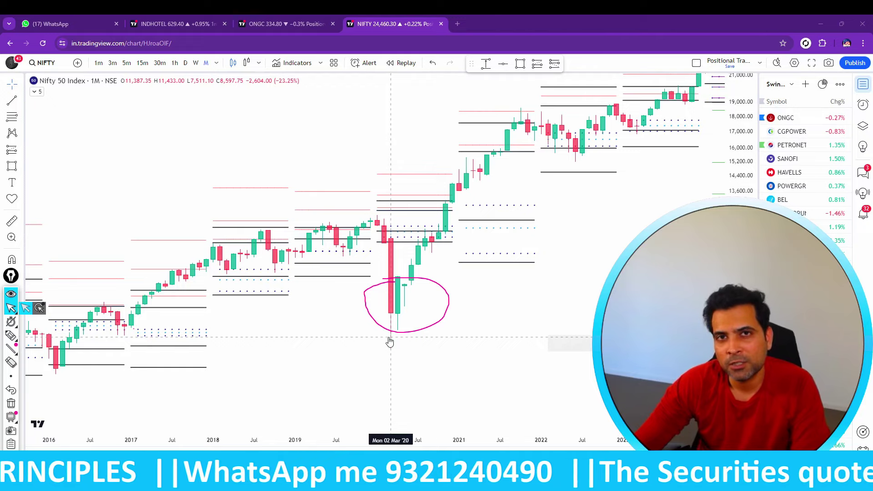
click(11, 389)
click(11, 308)
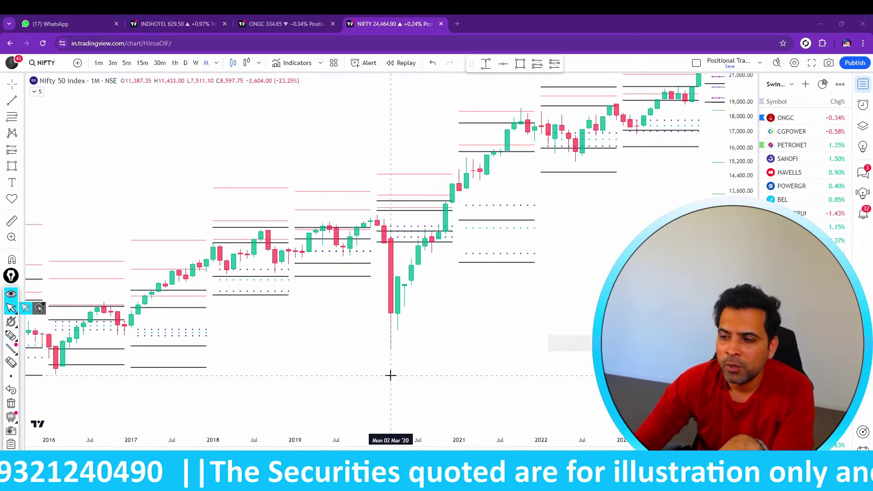
Extend a pen box from the dotted 2017 levels to the 2020 low, circle the low with a rebound arrow, and clear the marks
drag(389, 374, 348, 388)
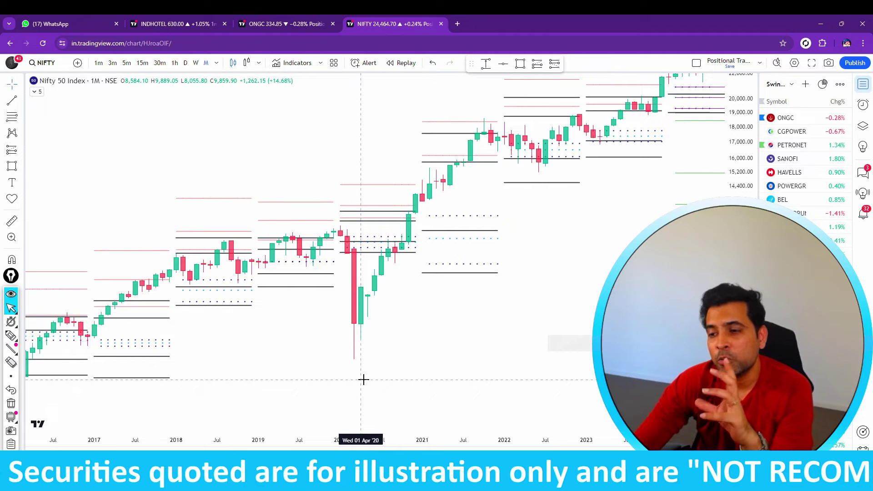
click(10, 335)
click(10, 335)
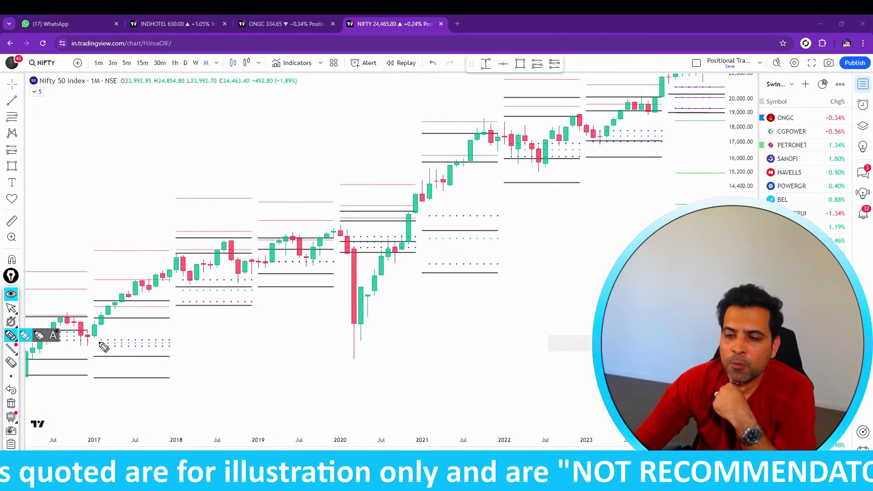
mouse_move(101, 343)
mouse_down()
mouse_move(209, 362)
mouse_move(376, 347)
mouse_move(96, 348)
mouse_move(299, 347)
mouse_move(378, 360)
mouse_move(156, 368)
mouse_move(91, 348)
mouse_move(263, 347)
mouse_up()
mouse_move(356, 322)
mouse_down()
mouse_move(419, 343)
mouse_move(372, 310)
mouse_move(370, 355)
mouse_move(383, 331)
mouse_up()
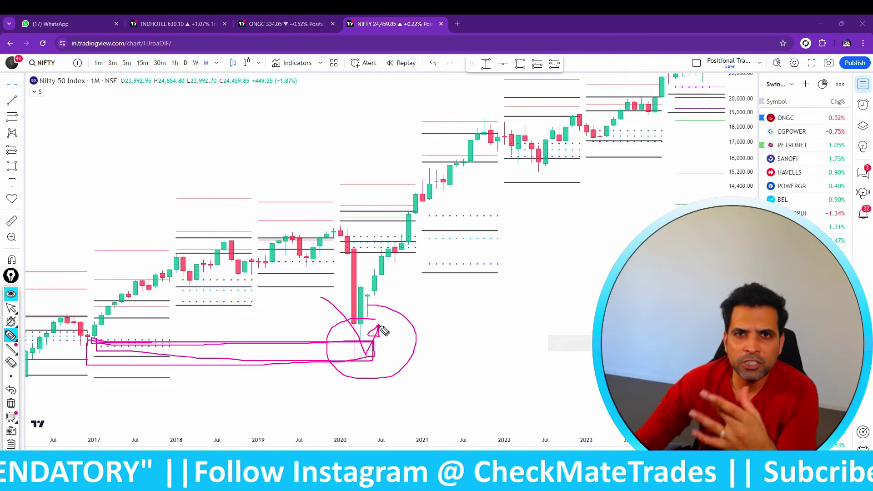
click(12, 406)
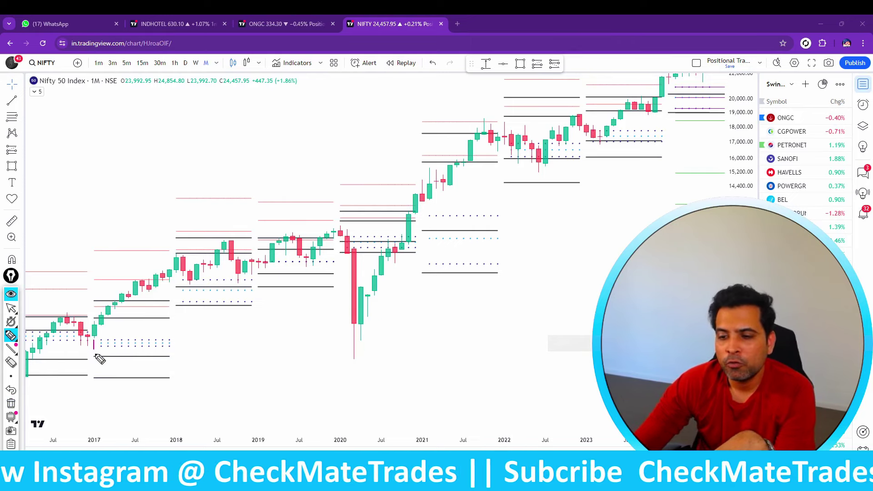
Redraw the pen box from the 2017 levels to the March 2020 candle, and clear it
mouse_move(96, 352)
mouse_down()
mouse_move(356, 351)
mouse_move(182, 339)
mouse_move(94, 347)
mouse_up()
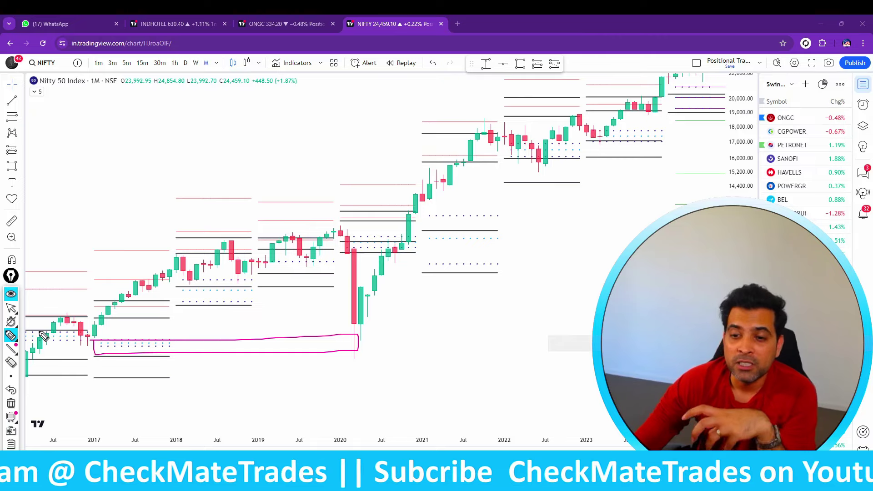
click(11, 403)
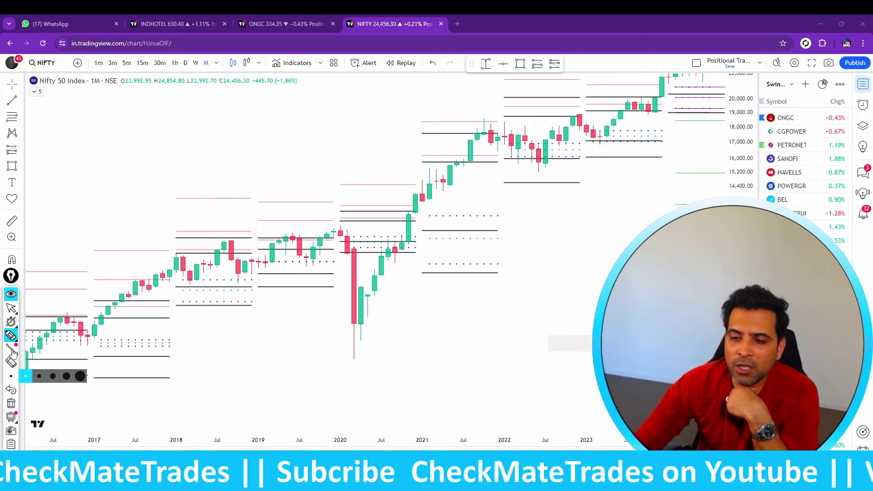
click(11, 312)
Draw a curved downward pen arrow over the latest 2024 candle, box the purple 2024 levels, and clear the marks
drag(376, 343, 579, 356)
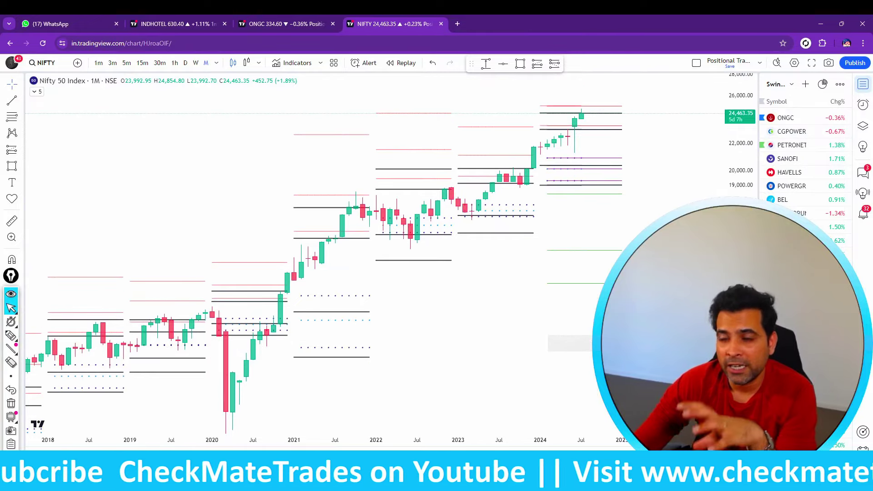
drag(582, 336, 413, 310)
click(11, 335)
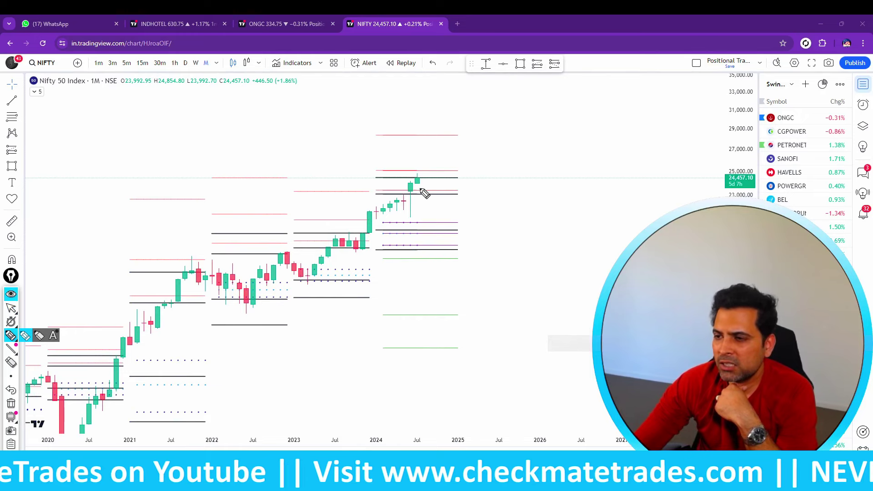
mouse_move(391, 180)
mouse_down()
mouse_move(403, 167)
mouse_move(434, 188)
mouse_up()
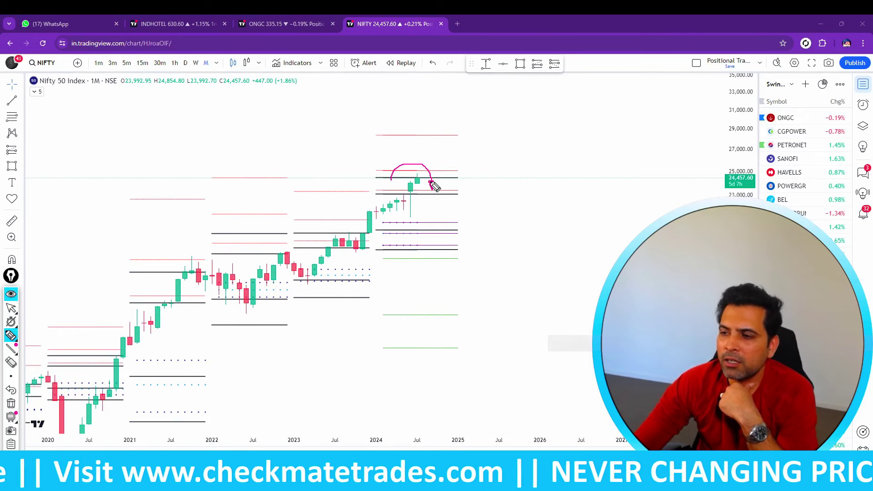
drag(432, 184, 431, 189)
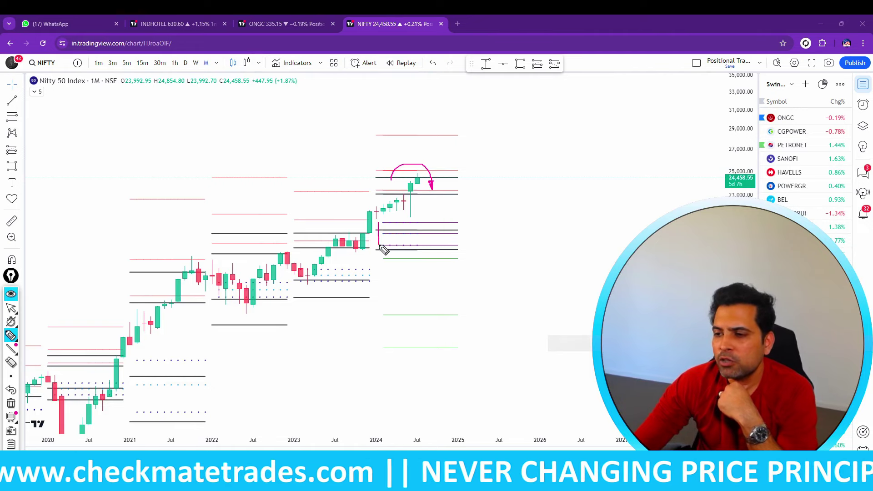
mouse_move(384, 250)
mouse_down()
mouse_move(459, 247)
mouse_move(463, 223)
mouse_move(386, 227)
mouse_up()
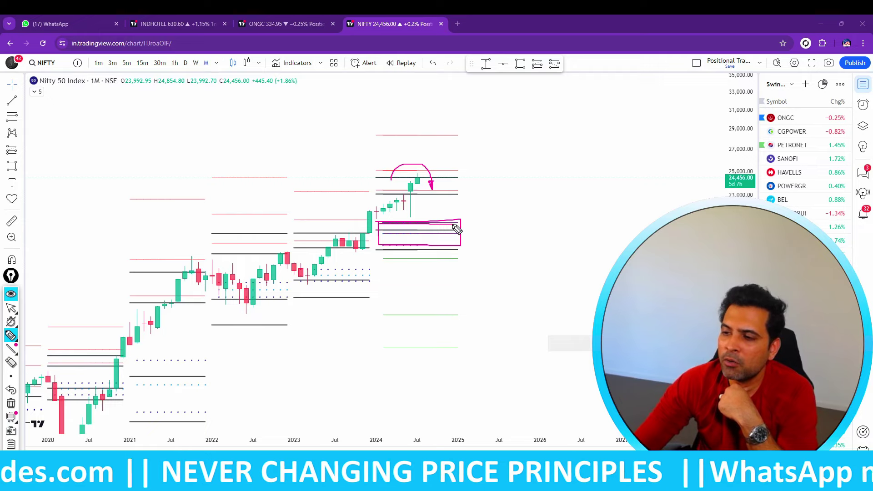
click(11, 403)
Switch the chart to the Nifty Bank Index (BANKNIFTY), with the 2024 candles and levels in view
click(10, 308)
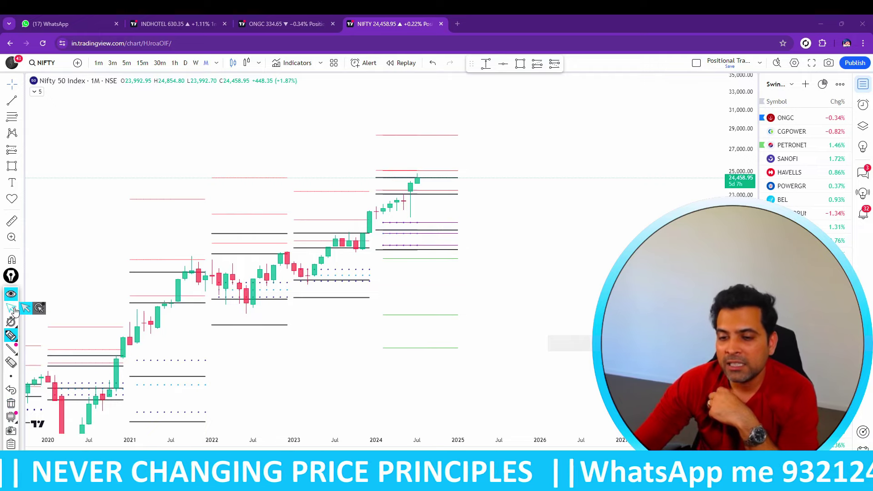
text(BANK)
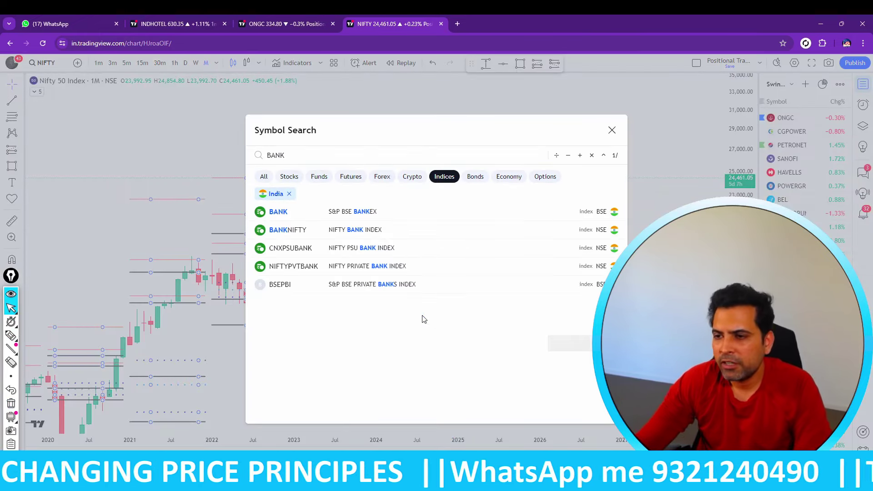
click(389, 230)
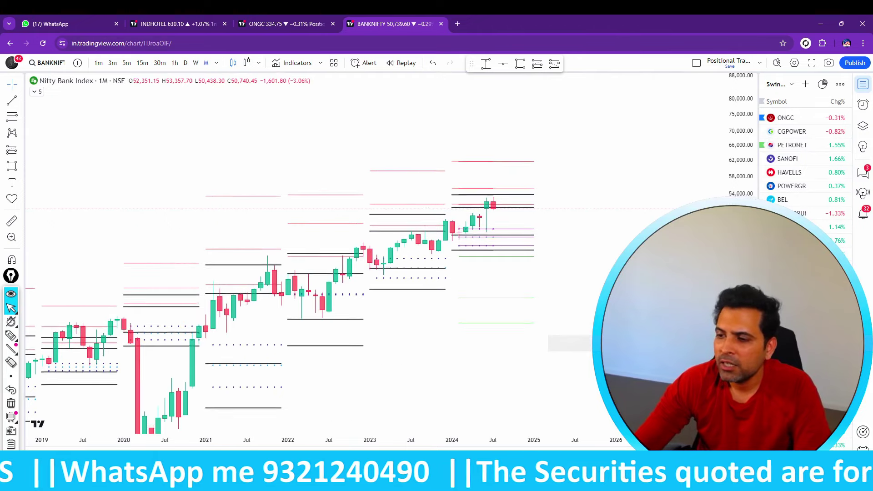
drag(654, 332, 571, 332)
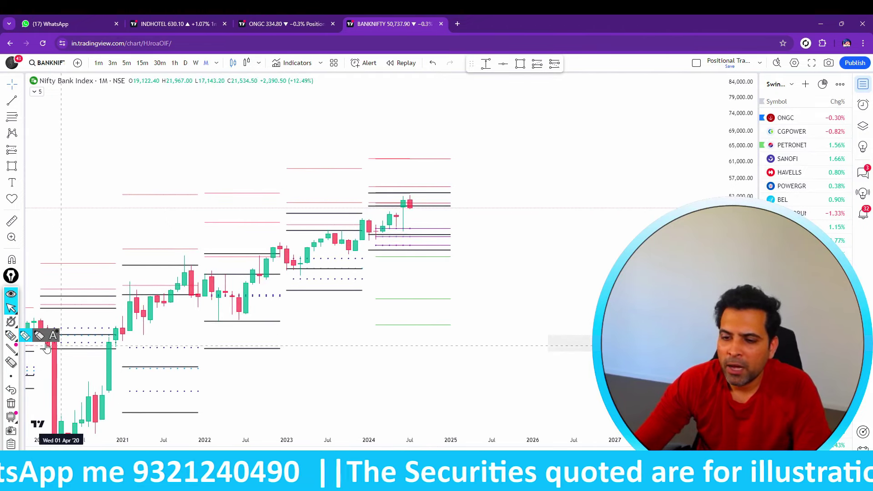
Circle the Nifty Bank candle lows near the 2022, 2023 and early 2024 levels in pen
click(39, 335)
mouse_move(236, 293)
mouse_down()
mouse_move(249, 296)
mouse_move(234, 289)
mouse_up()
mouse_move(291, 264)
mouse_down()
mouse_move(318, 281)
mouse_move(294, 260)
mouse_up()
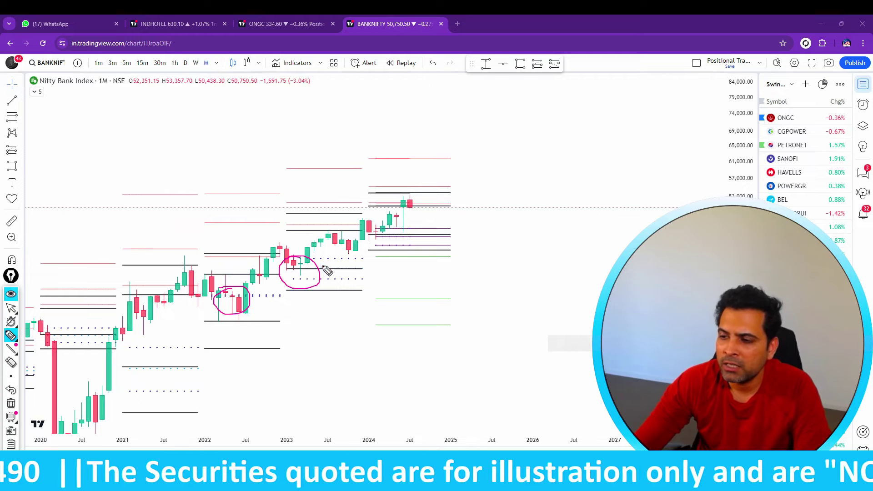
mouse_move(377, 234)
mouse_down()
mouse_move(394, 249)
mouse_move(375, 230)
mouse_up()
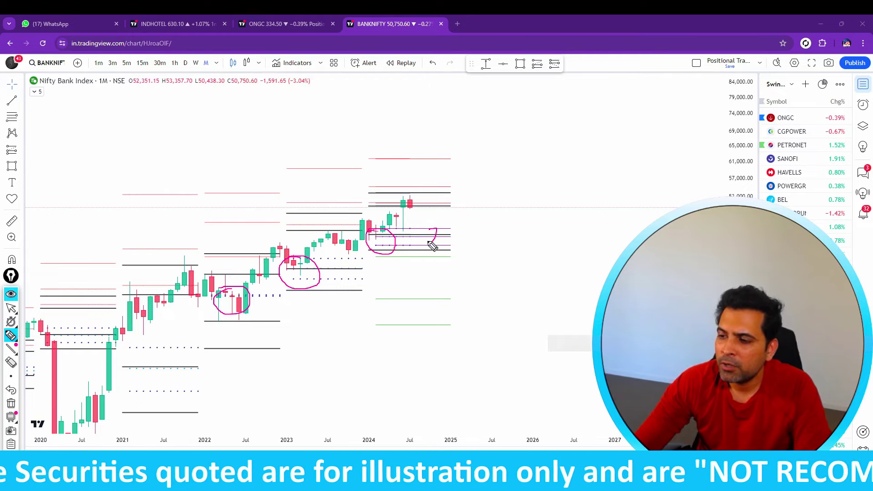
Handwrite "2024" beside the lower 2024 levels, draw an upward pen arrow from the circled lows, and clear the marks
mouse_move(432, 246)
mouse_down()
mouse_move(452, 237)
mouse_move(467, 242)
mouse_move(467, 286)
mouse_up()
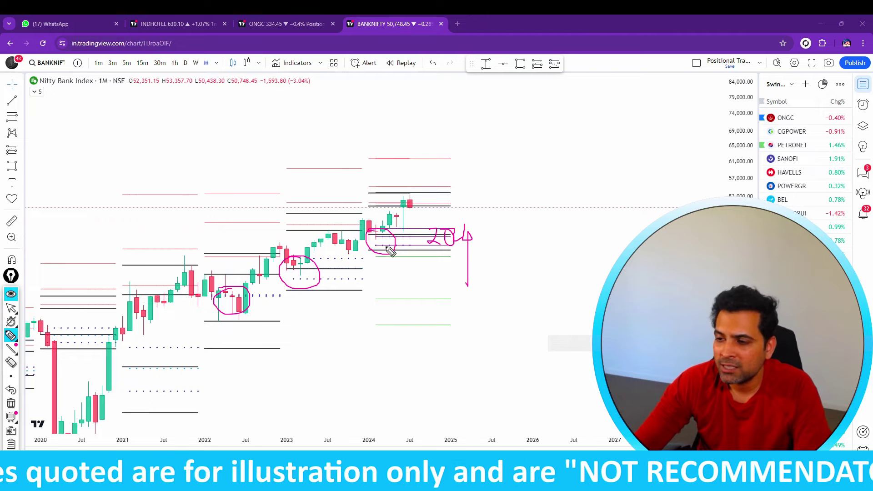
drag(382, 248, 431, 181)
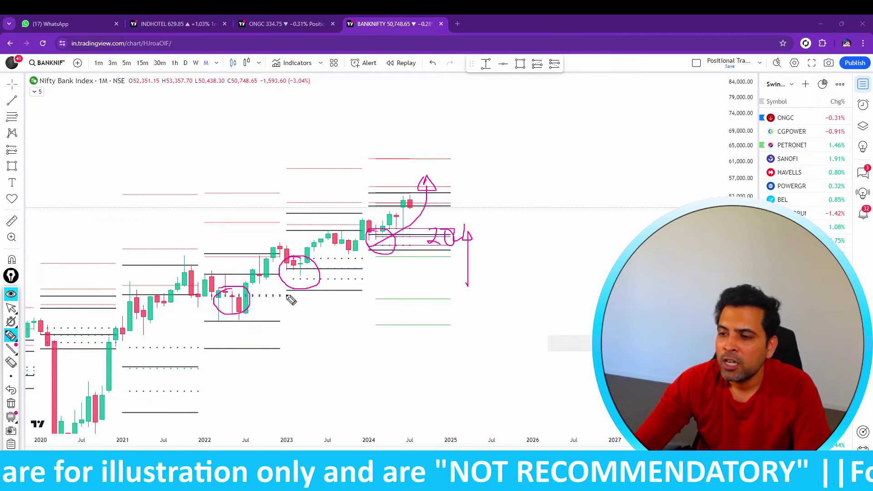
click(11, 404)
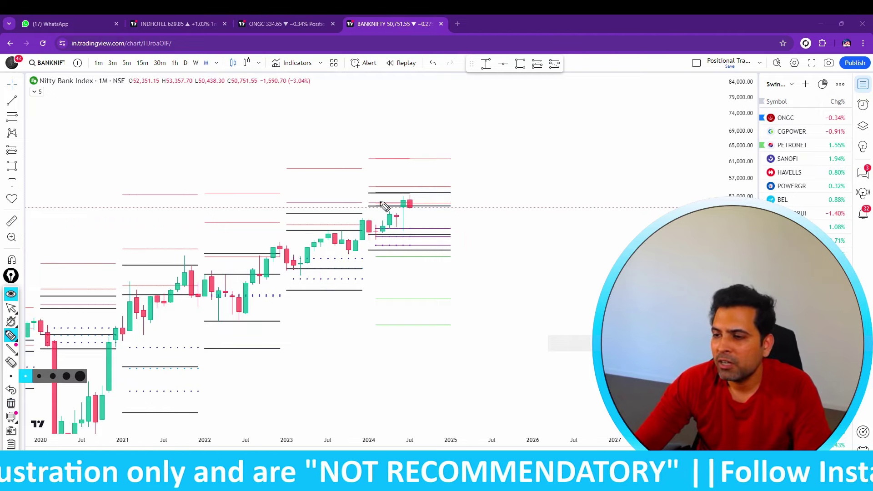
Box the upper 2024 levels around the latest candles with a pen arrow pointing in, and label the lines H4 and H3
mouse_move(378, 188)
mouse_down()
mouse_move(366, 200)
mouse_move(459, 210)
mouse_move(383, 194)
mouse_up()
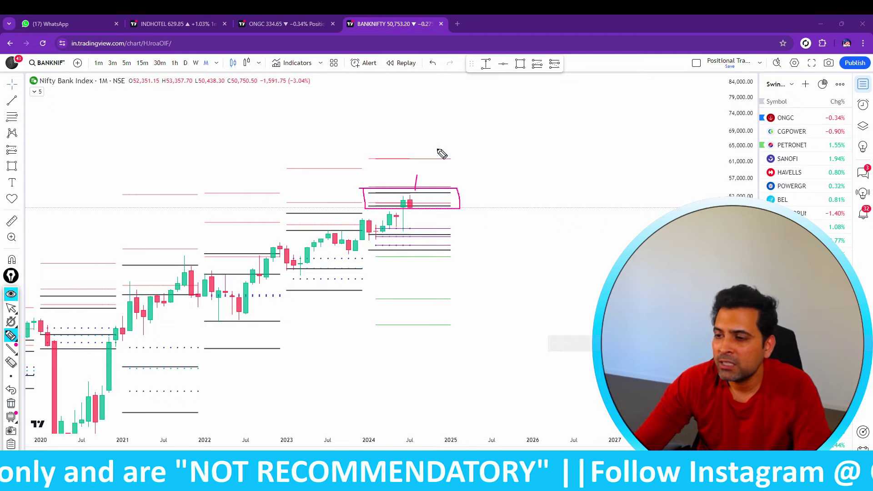
mouse_move(478, 134)
mouse_down()
mouse_move(421, 179)
mouse_move(423, 188)
mouse_move(475, 196)
mouse_up()
mouse_move(482, 184)
mouse_down()
mouse_move(485, 194)
mouse_move(458, 219)
mouse_move(474, 227)
mouse_up()
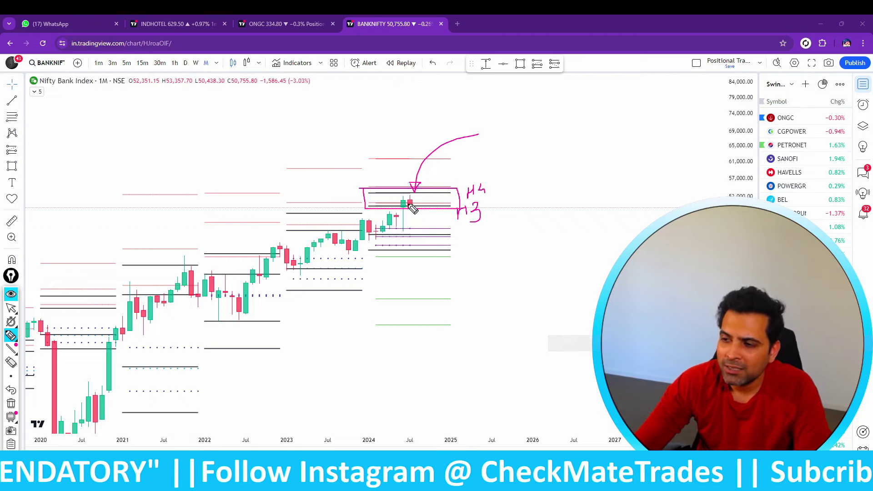
Draw a zigzag and a box over the lower 2024 levels, clear the marks, and return to the pointer
drag(429, 232, 458, 234)
mouse_move(366, 247)
mouse_down()
mouse_move(468, 227)
mouse_move(370, 230)
mouse_move(455, 253)
mouse_up()
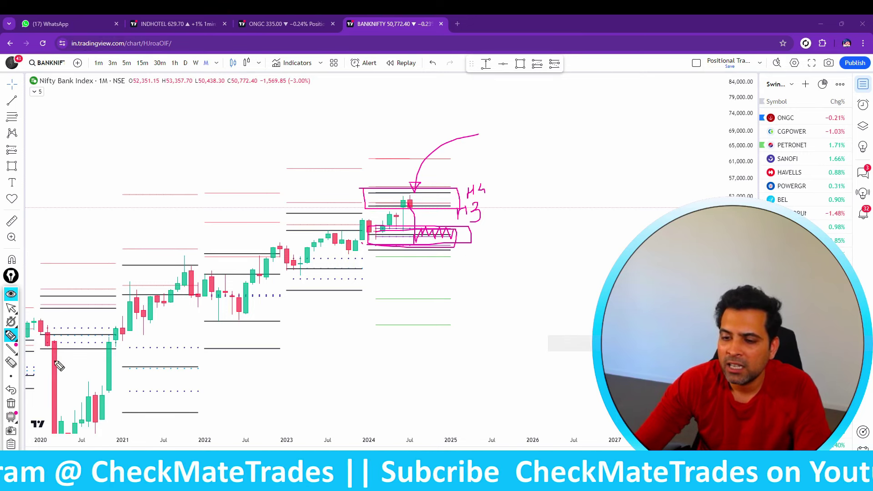
click(11, 403)
click(10, 337)
click(11, 308)
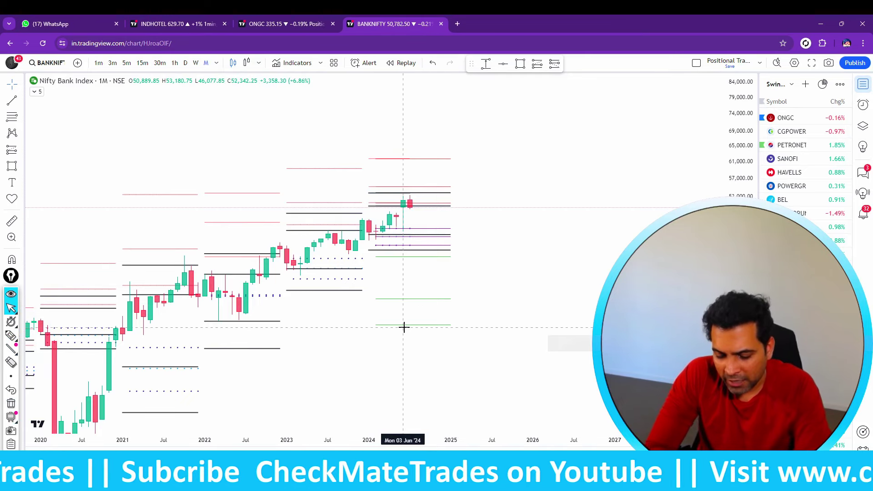
Search the Indian indices for CNX and switch the chart to the Nifty IT Index (CNXIT)
text(CNX)
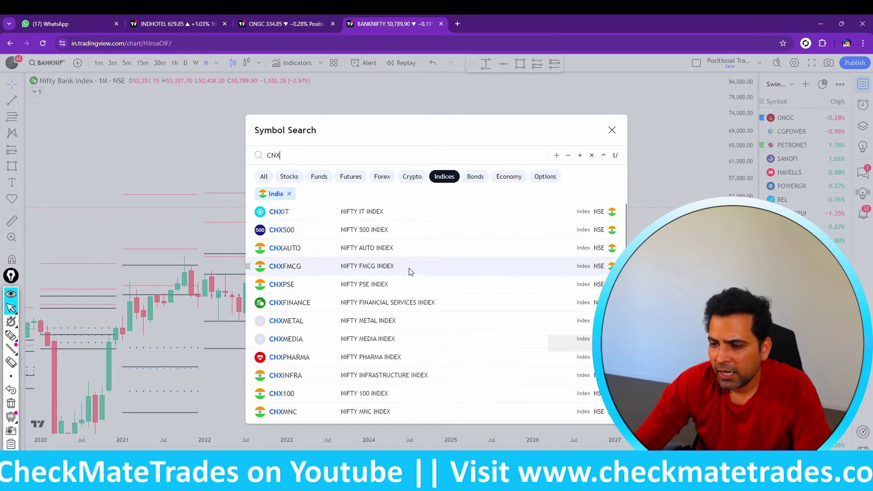
scroll(409, 336, down, 2)
scroll(391, 300, up, 2)
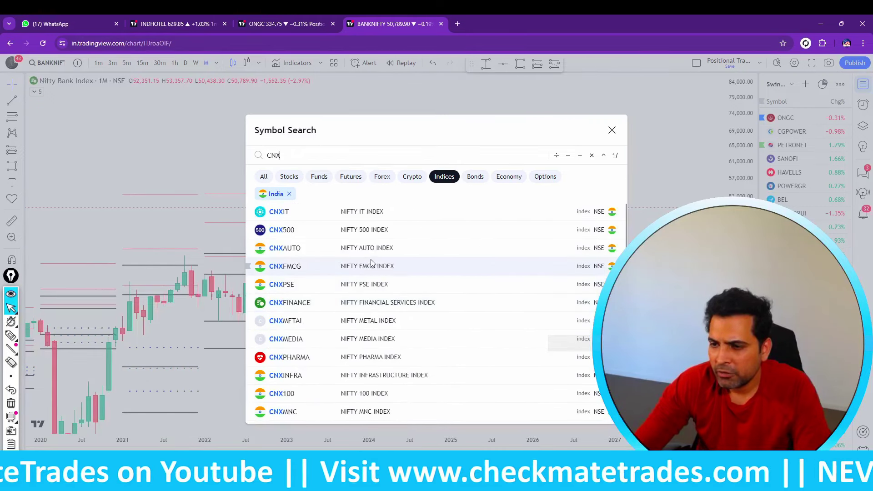
click(360, 213)
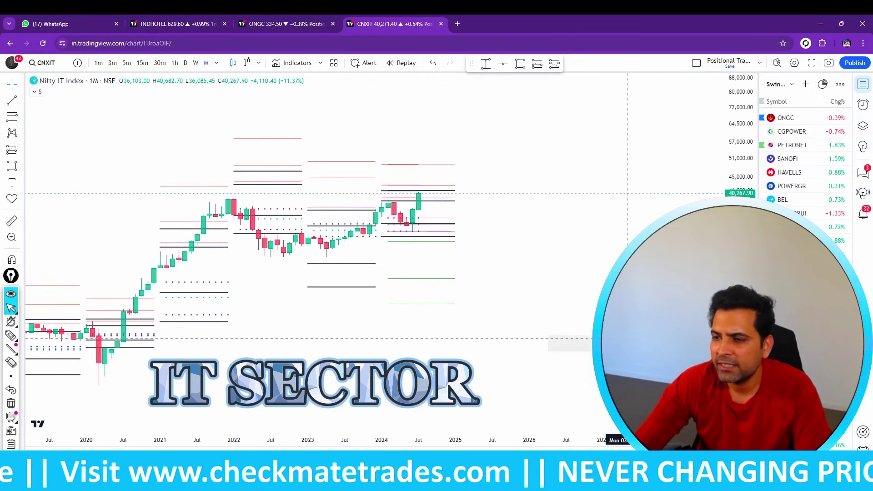
Draw pen boxes extending the lower 2021 levels and the upper 2022 levels across to 2025
click(11, 336)
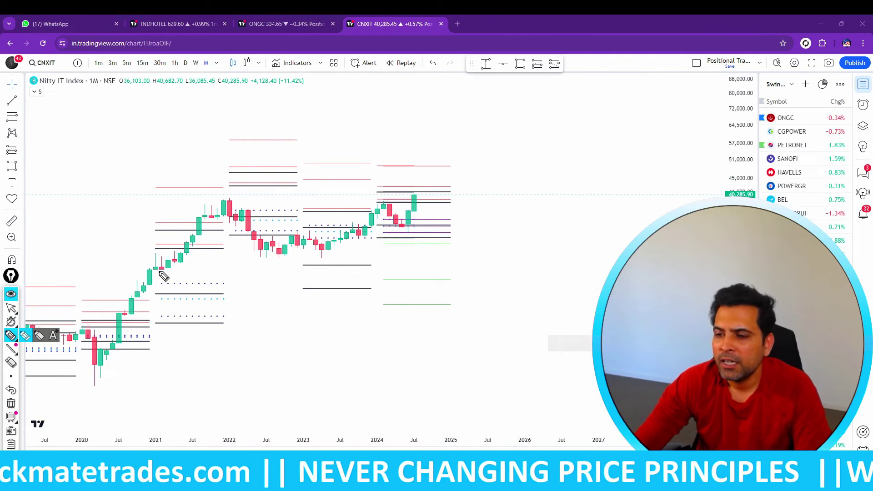
mouse_move(154, 270)
mouse_down()
mouse_move(423, 271)
mouse_move(521, 294)
mouse_move(379, 320)
mouse_move(176, 320)
mouse_move(153, 278)
mouse_up()
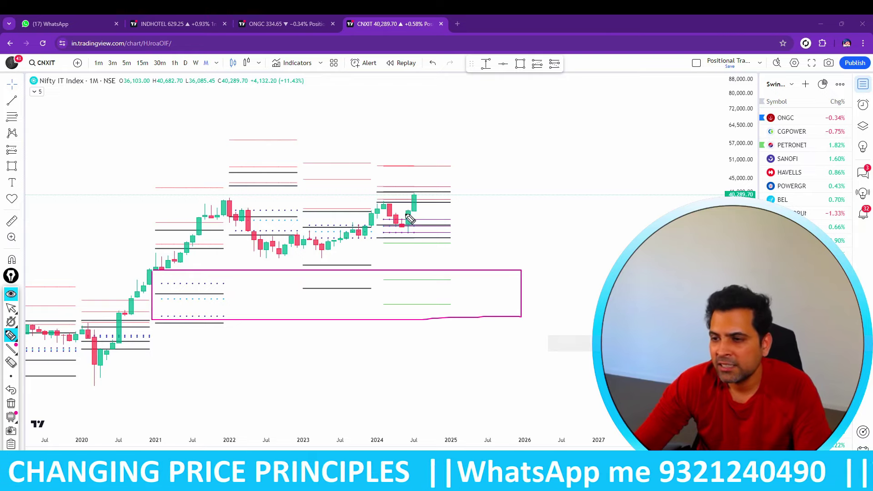
mouse_move(223, 187)
mouse_down()
mouse_move(453, 187)
mouse_move(219, 176)
mouse_up()
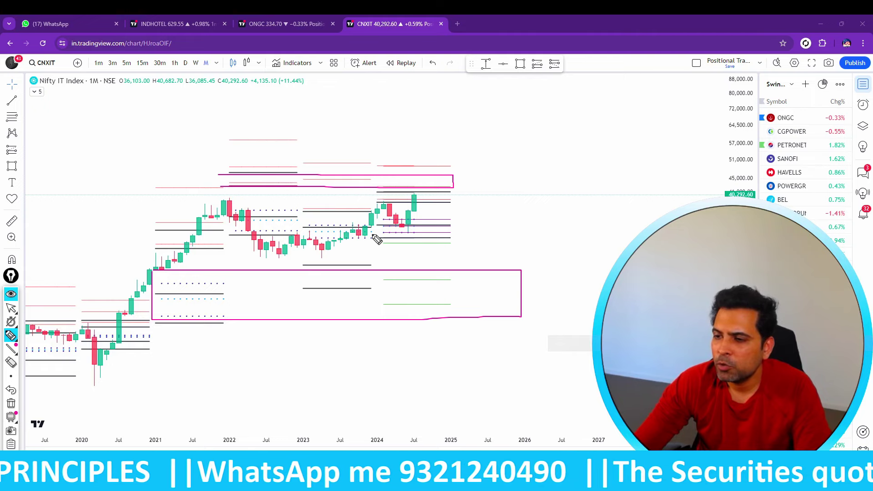
Point a pen arrow at the circled 2024 lows on the Nifty IT chart, and clear the marks
mouse_move(410, 223)
mouse_down()
mouse_move(384, 218)
mouse_move(442, 232)
mouse_move(536, 217)
mouse_up()
mouse_move(443, 229)
mouse_down()
mouse_move(445, 238)
mouse_move(430, 235)
mouse_up()
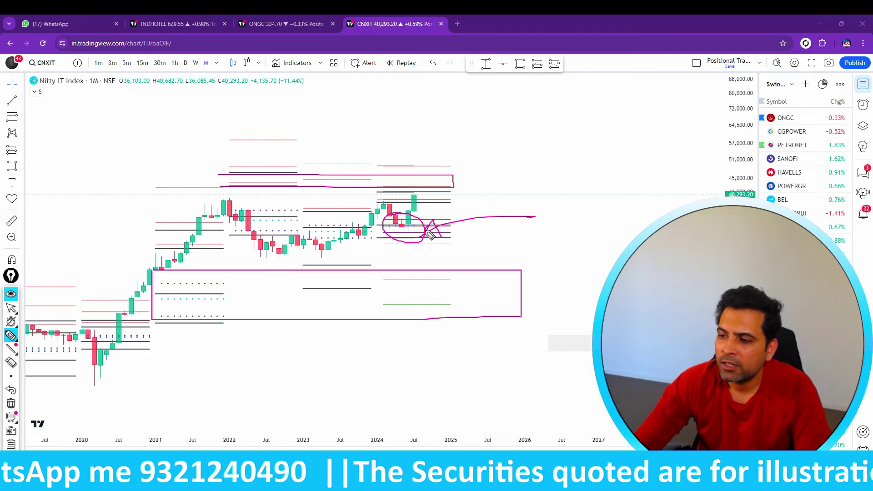
click(10, 403)
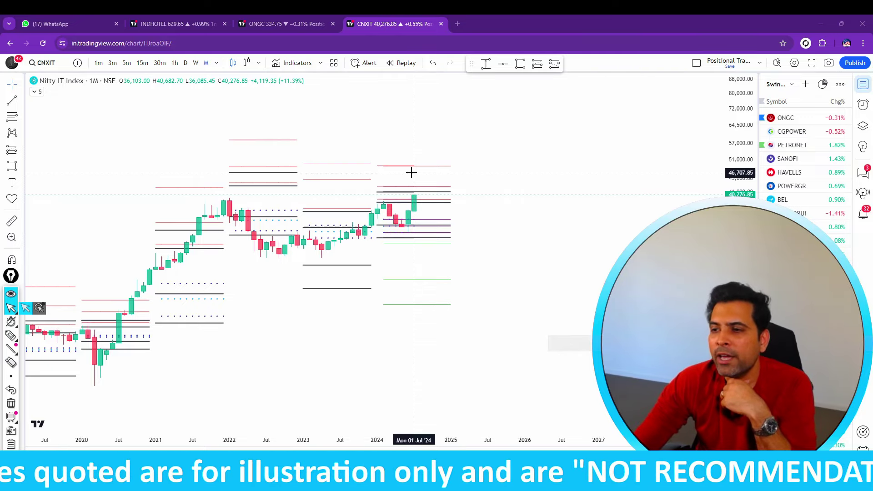
Draw a horizontal pen line from the topmost 2024 level out past the price scale
click(12, 341)
drag(379, 166, 772, 164)
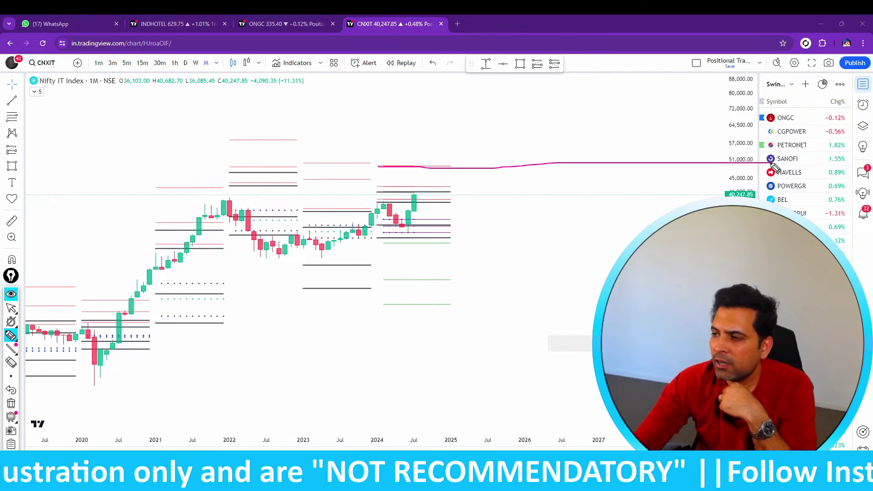
click(11, 307)
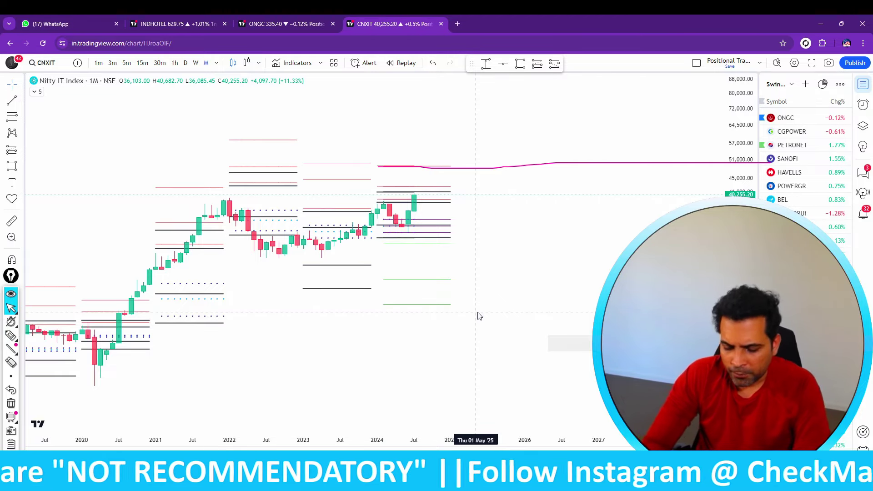
Switch the chart to the Nifty Auto Index (CNXAUTO), clear the pen line, and bring the 2024 candles and levels into view
text(CNX)
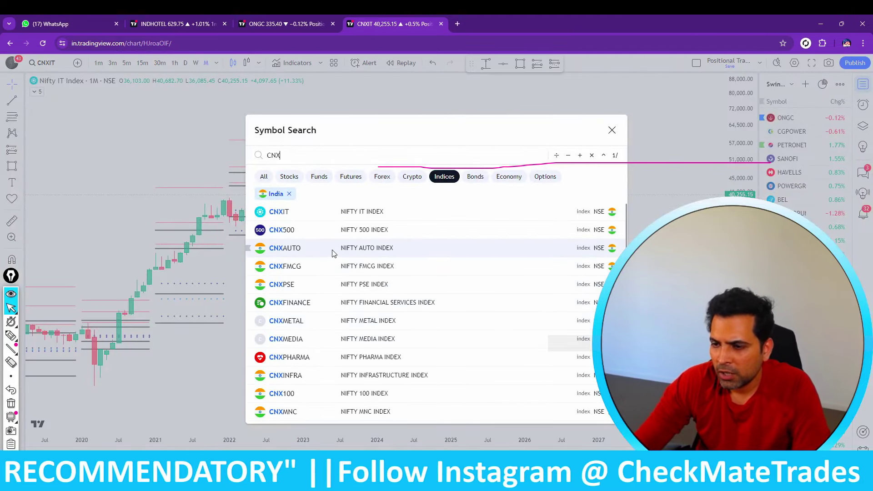
click(332, 249)
click(10, 405)
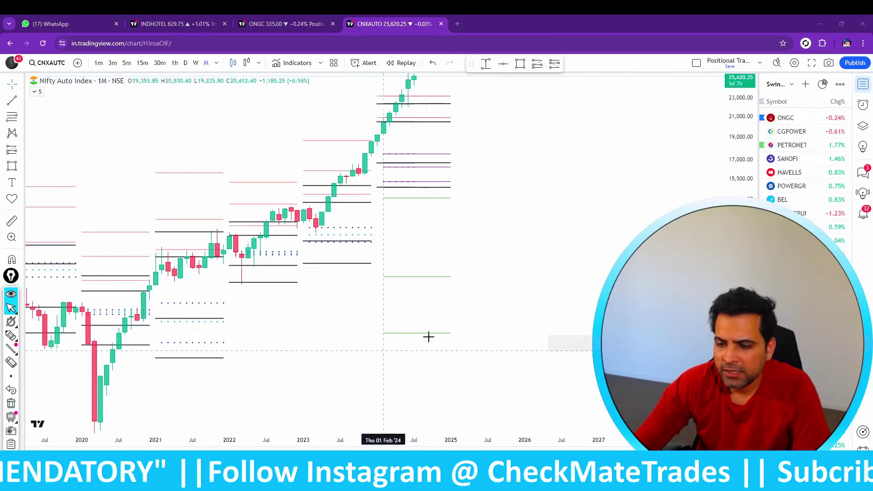
drag(556, 328, 549, 318)
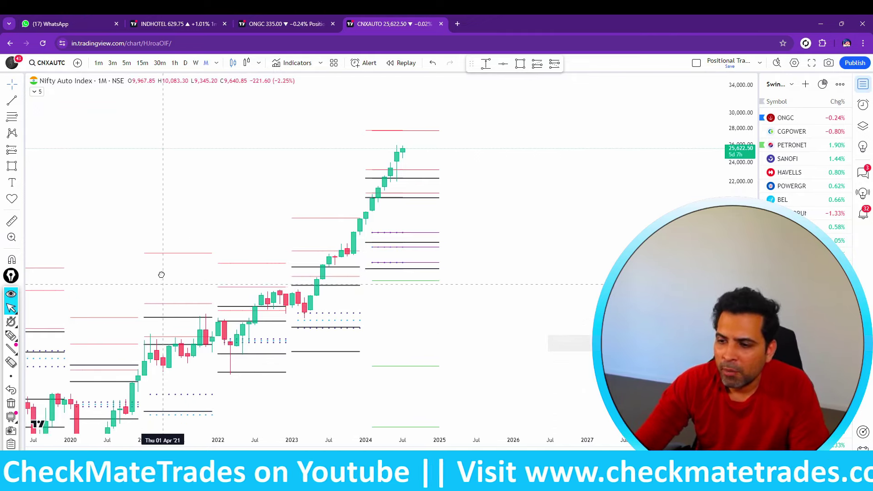
drag(160, 275, 164, 254)
drag(396, 309, 411, 358)
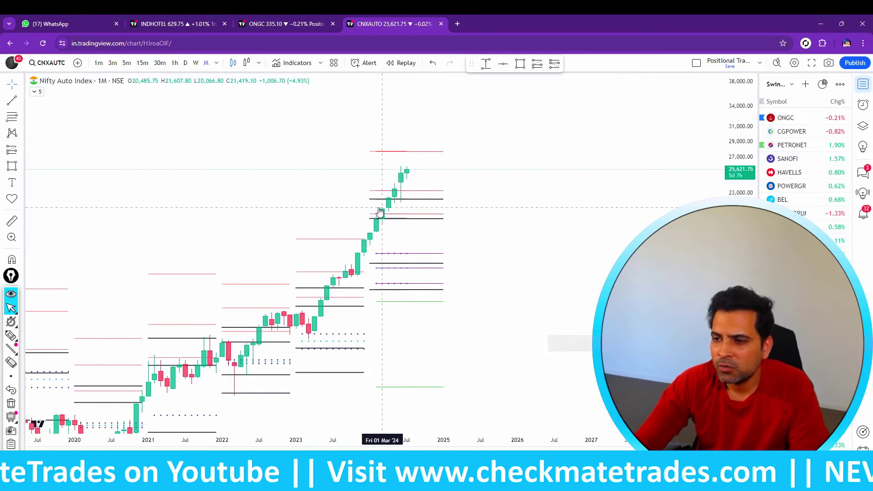
Mark the latest 2024 Nifty Auto candles and the upper black 2024 level in pen, and clear the marks
click(15, 338)
mouse_move(402, 147)
mouse_down()
mouse_move(375, 196)
mouse_move(419, 165)
mouse_move(394, 146)
mouse_move(414, 166)
mouse_move(405, 148)
mouse_up()
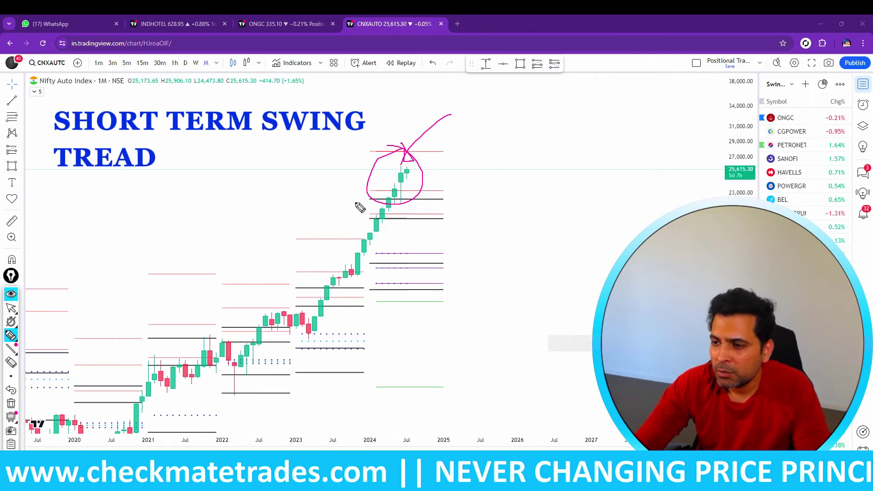
drag(353, 201, 458, 200)
mouse_move(466, 192)
mouse_down()
mouse_move(466, 205)
mouse_move(476, 194)
mouse_up()
mouse_move(476, 188)
mouse_down()
mouse_move(476, 205)
mouse_move(498, 191)
mouse_up()
drag(498, 186, 493, 226)
click(11, 404)
click(11, 308)
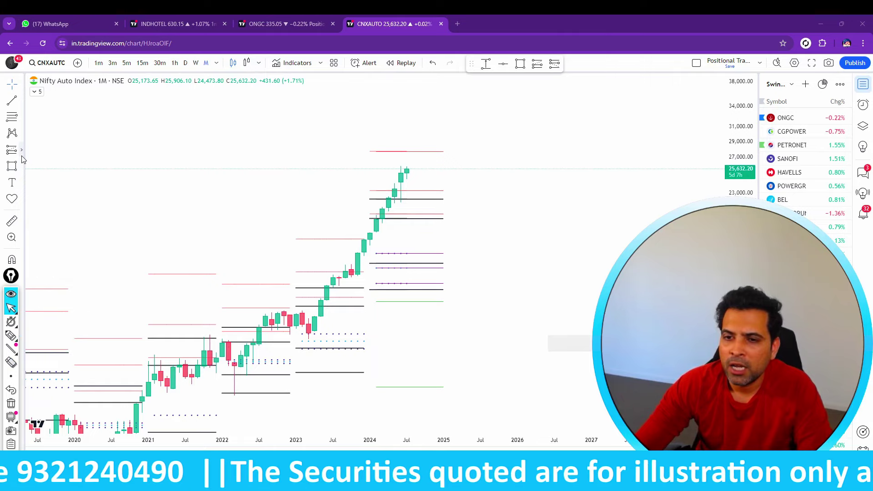
Measure the Nifty Auto price range from the upper black 2023 level to the 2024 high, and delete the measurement
click(21, 150)
click(50, 365)
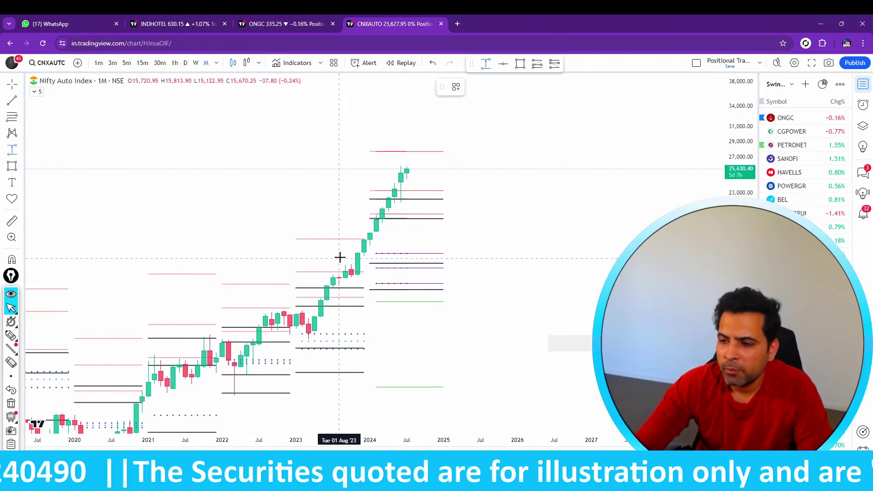
click(312, 282)
click(310, 168)
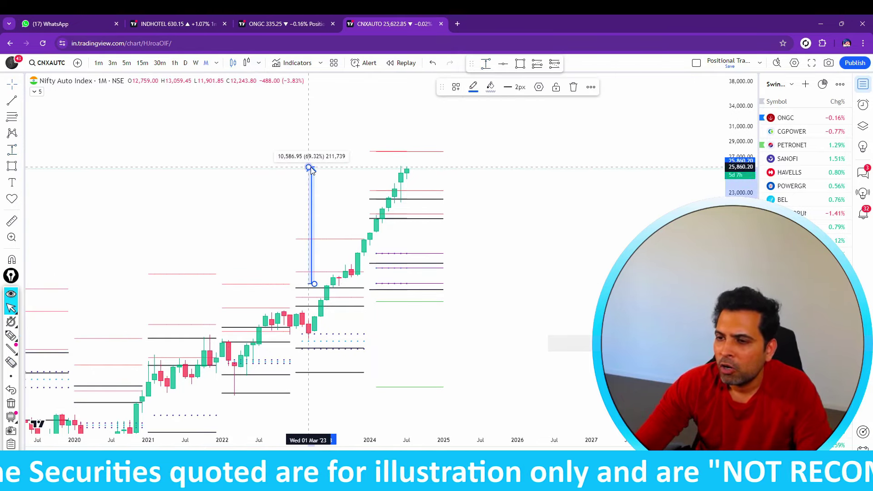
click(573, 87)
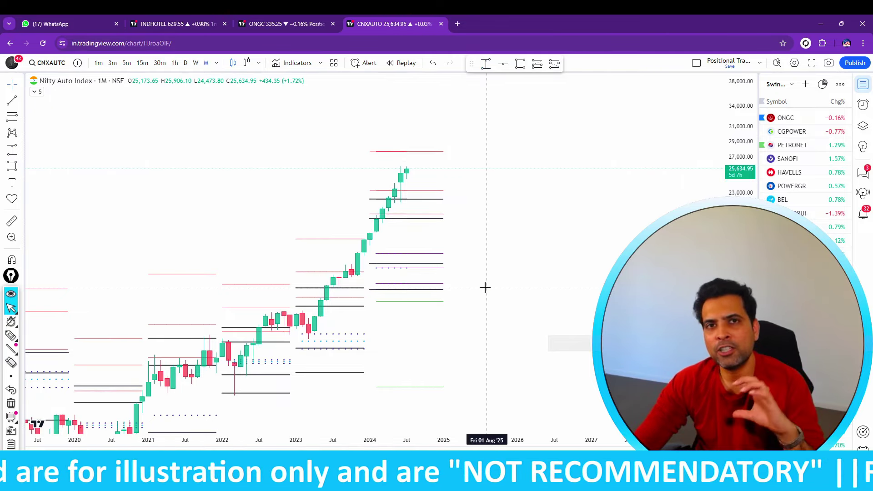
Search the Indian indices for CNX and switch the chart to the Nifty Pharma Index (CNXPHARMA), with 2019 to 2024 in view
click(45, 63)
text(CNX)
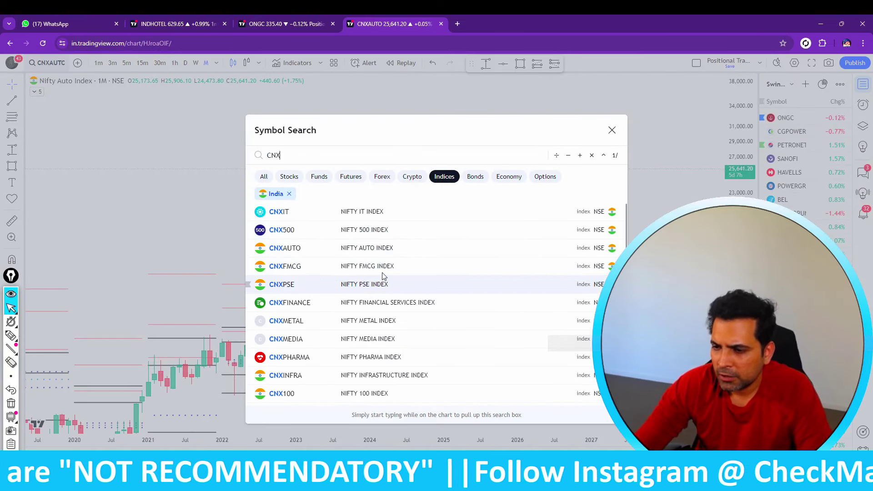
click(364, 357)
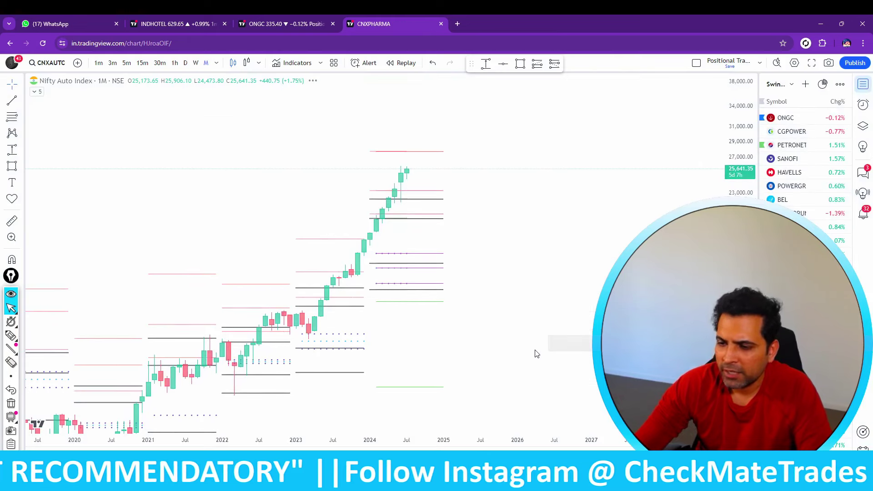
scroll(364, 220, down, 5)
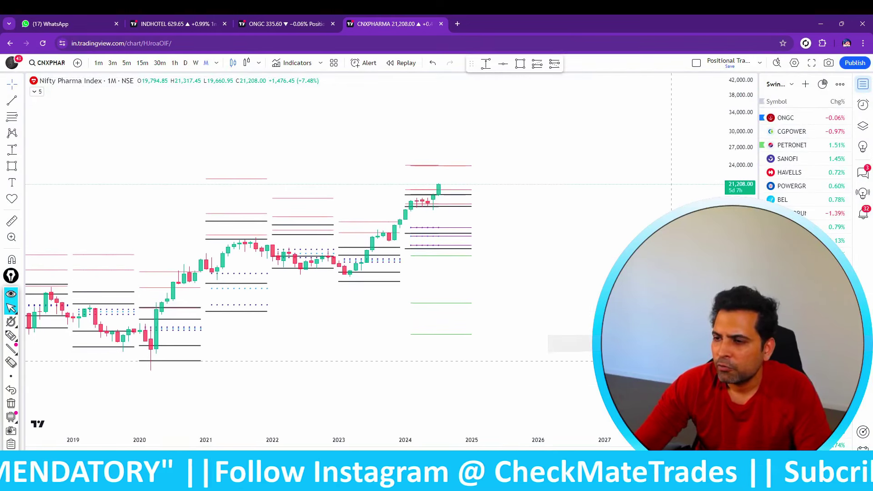
Box the early 2024 Nifty Pharma candles, mark the 2021 to 2022 candles and levels in pen, and clear the marks
click(11, 335)
mouse_move(390, 195)
mouse_down()
mouse_move(437, 217)
mouse_move(416, 196)
mouse_move(382, 196)
mouse_up()
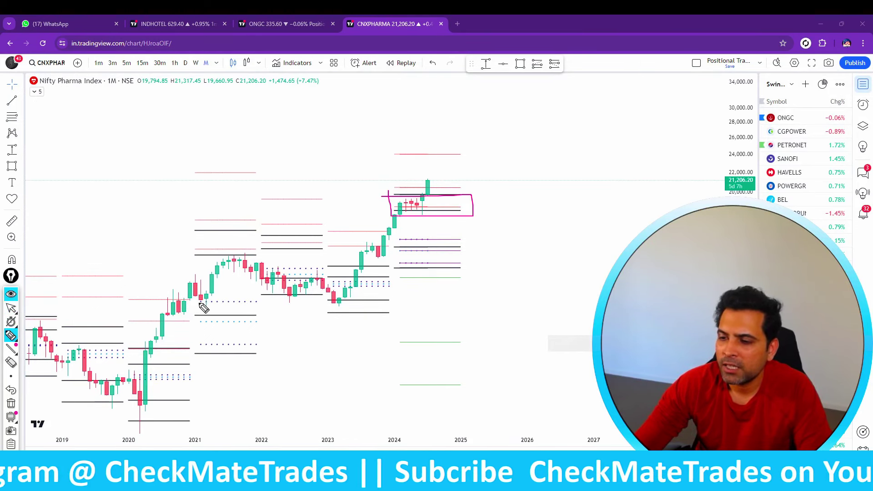
mouse_move(200, 302)
mouse_down()
mouse_move(403, 303)
mouse_move(354, 346)
mouse_move(186, 331)
mouse_move(227, 317)
mouse_move(242, 331)
mouse_move(307, 327)
mouse_up()
mouse_move(210, 254)
mouse_down()
mouse_move(346, 253)
mouse_move(207, 315)
mouse_move(220, 267)
mouse_up()
mouse_move(169, 258)
mouse_down()
mouse_move(352, 258)
mouse_move(212, 256)
mouse_move(342, 320)
mouse_move(339, 291)
mouse_move(364, 302)
mouse_move(320, 284)
mouse_up()
click(11, 403)
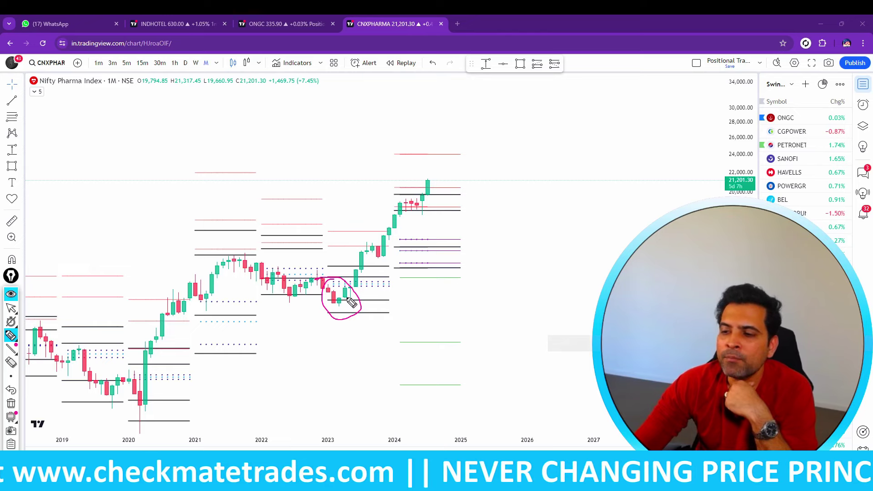
Box the dotted 2021 levels across to the end of 2023 in pen, and handwrite a label inside the box
mouse_move(193, 306)
mouse_down()
mouse_move(365, 301)
mouse_move(394, 337)
mouse_move(251, 339)
mouse_move(191, 309)
mouse_up()
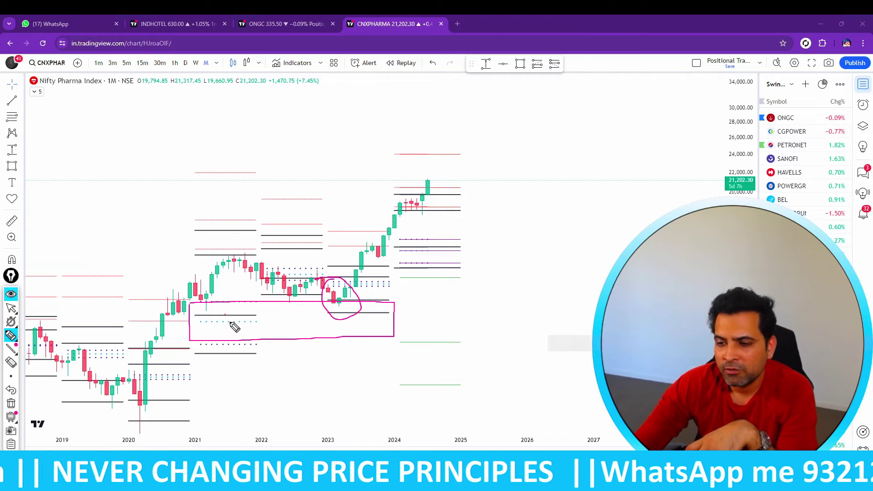
mouse_move(225, 313)
mouse_down()
mouse_move(253, 331)
mouse_move(273, 320)
mouse_move(299, 325)
mouse_up()
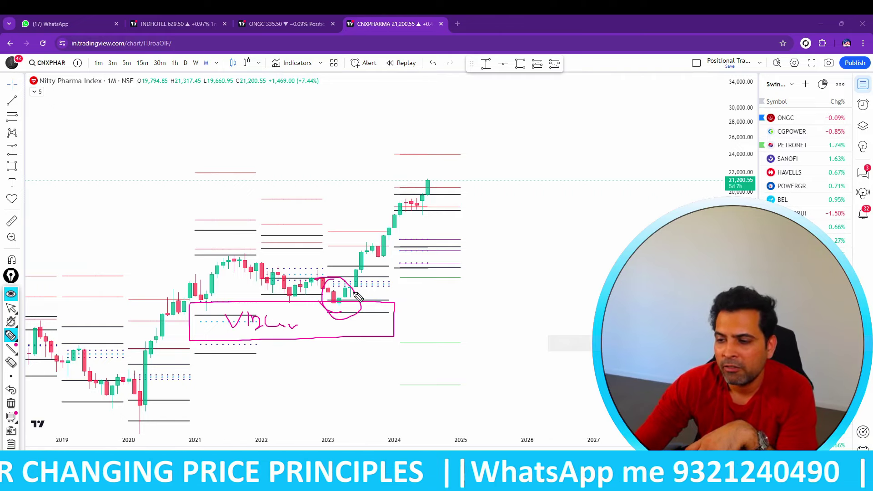
Outline the rally from the early 2023 lows to the latest 2024 candle in pen, and clear all marks
mouse_move(335, 296)
mouse_down()
mouse_move(366, 298)
mouse_move(357, 263)
mouse_move(425, 267)
mouse_move(465, 173)
mouse_move(358, 261)
mouse_move(407, 279)
mouse_up()
click(13, 310)
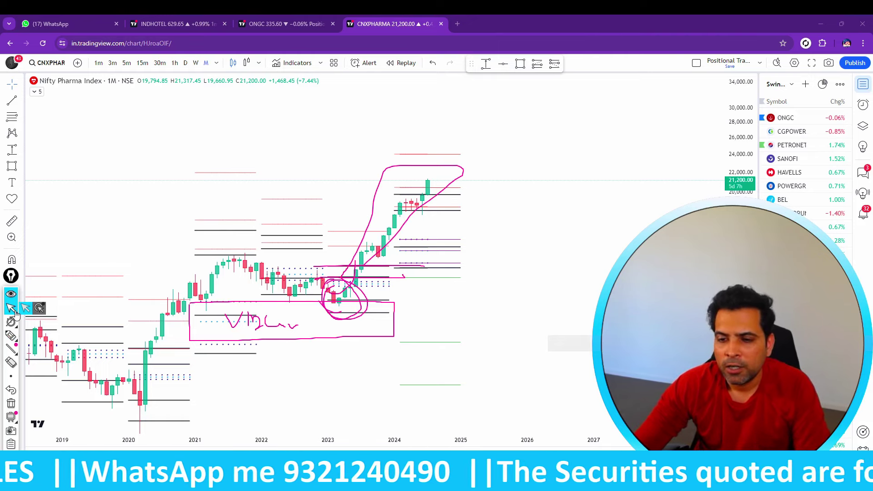
click(15, 311)
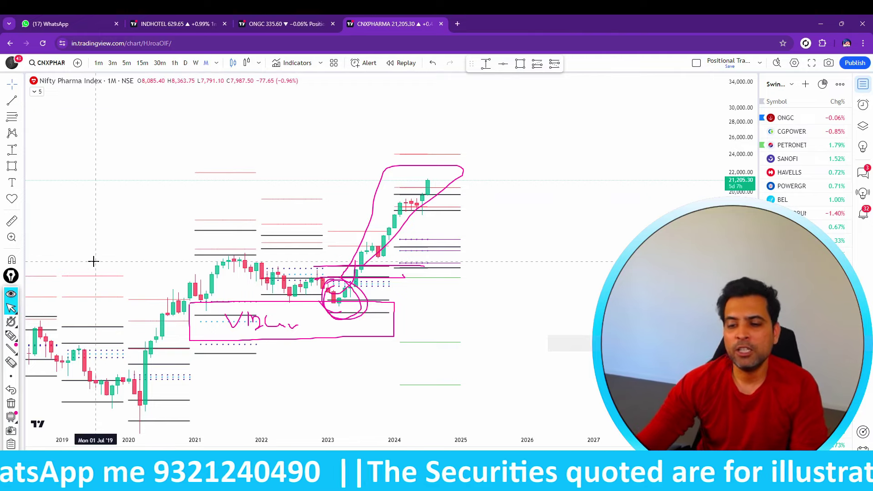
click(11, 404)
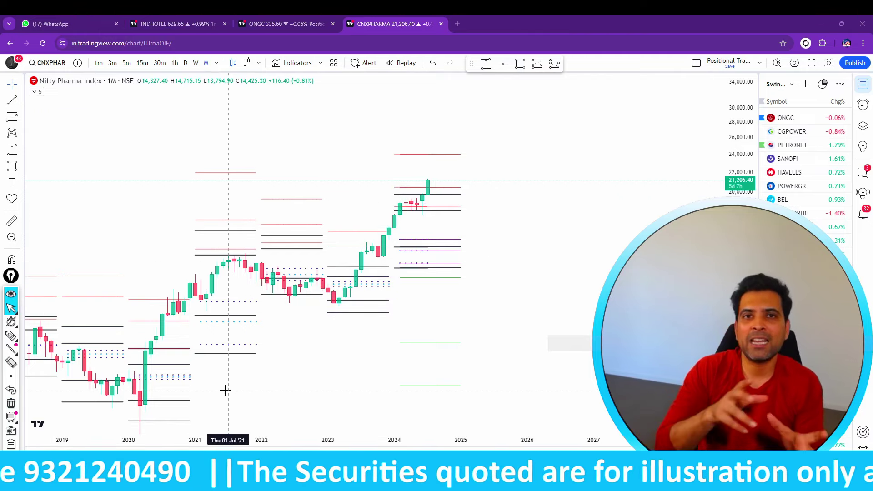